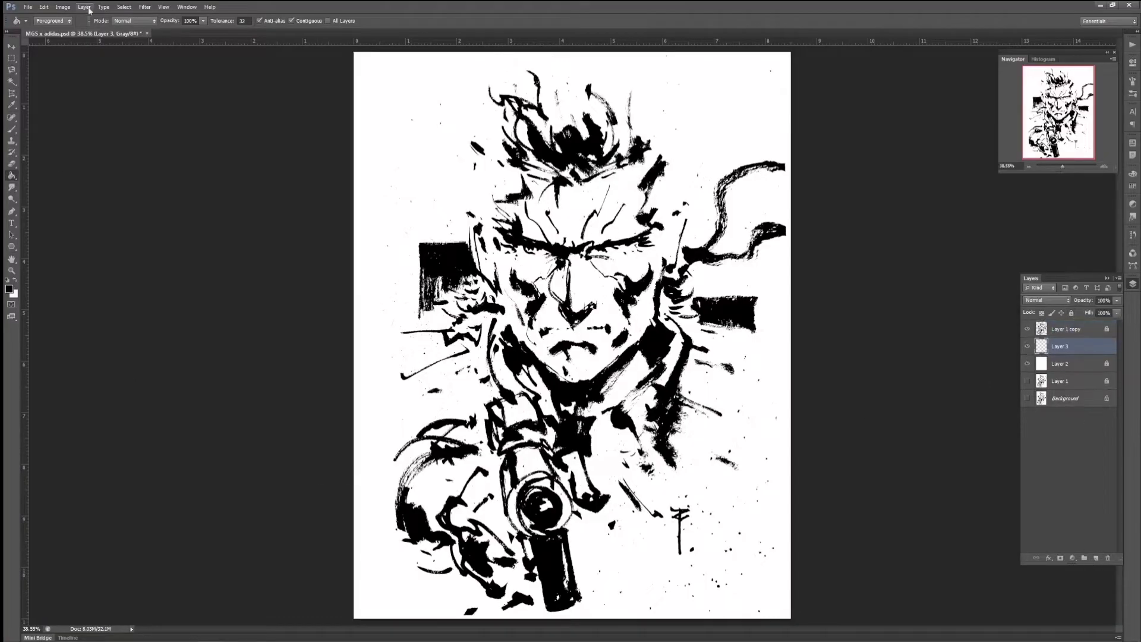
- Convert the ink drawing to RGB colour without merging its layers
{"action": "left_click", "coordinate": [63, 6]}
{"action": "left_click", "coordinate": [202, 56]}
{"action": "left_click", "coordinate": [547, 236]}
- Set the foreground to a muted blue-grey and ready the Brush tool
{"action": "left_click", "coordinate": [8, 289]}
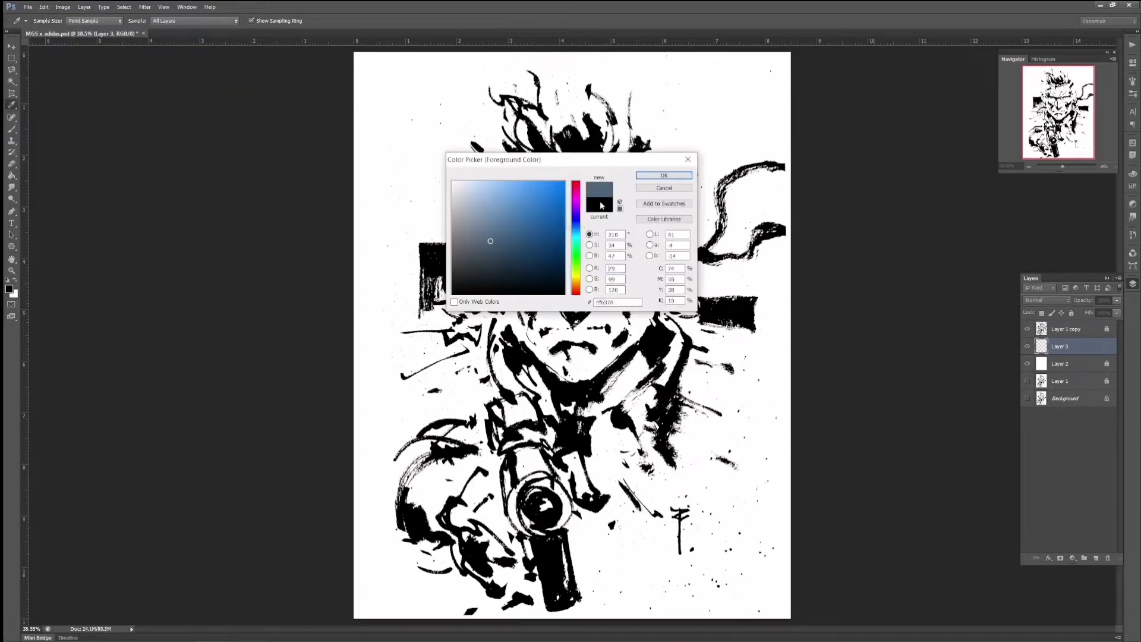
{"action": "key", "text": "Return"}
{"action": "key", "text": "b"}
{"action": "left_click", "coordinate": [44, 21]}
- Brush blue-grey over the forehead, hair, face, both shoulders, chest and body beside the gun
{"action": "mouse_move", "coordinate": [561, 190]}
{"action": "left_mouse_down"}
{"action": "mouse_move", "coordinate": [546, 153]}
{"action": "mouse_move", "coordinate": [564, 100]}
{"action": "mouse_move", "coordinate": [644, 223]}
{"action": "mouse_move", "coordinate": [643, 178]}
{"action": "left_mouse_up"}
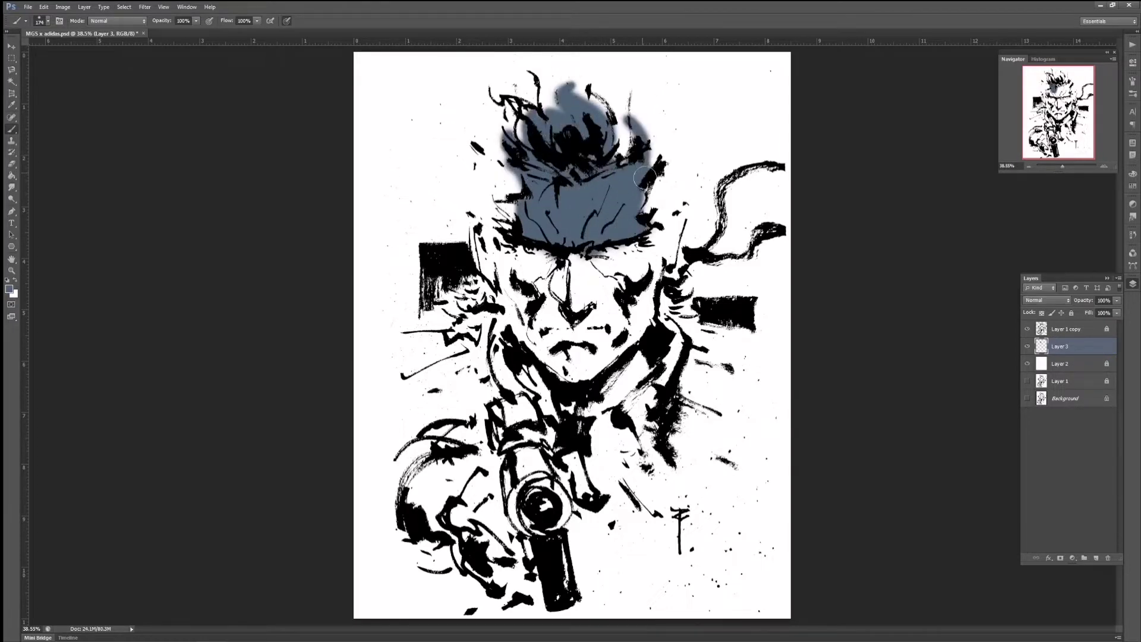
{"action": "mouse_move", "coordinate": [548, 202]}
{"action": "left_mouse_down"}
{"action": "mouse_move", "coordinate": [551, 333]}
{"action": "mouse_move", "coordinate": [588, 268]}
{"action": "mouse_move", "coordinate": [642, 256]}
{"action": "mouse_move", "coordinate": [595, 369]}
{"action": "mouse_move", "coordinate": [585, 331]}
{"action": "mouse_move", "coordinate": [572, 401]}
{"action": "mouse_move", "coordinate": [631, 386]}
{"action": "mouse_move", "coordinate": [541, 404]}
{"action": "mouse_move", "coordinate": [558, 410]}
{"action": "left_mouse_up"}
{"action": "mouse_move", "coordinate": [461, 371]}
{"action": "left_mouse_down"}
{"action": "mouse_move", "coordinate": [487, 387]}
{"action": "mouse_move", "coordinate": [452, 411]}
{"action": "mouse_move", "coordinate": [487, 437]}
{"action": "mouse_move", "coordinate": [429, 514]}
{"action": "mouse_move", "coordinate": [458, 535]}
{"action": "mouse_move", "coordinate": [529, 523]}
{"action": "mouse_move", "coordinate": [494, 535]}
{"action": "mouse_move", "coordinate": [539, 576]}
{"action": "mouse_move", "coordinate": [506, 579]}
{"action": "left_mouse_up"}
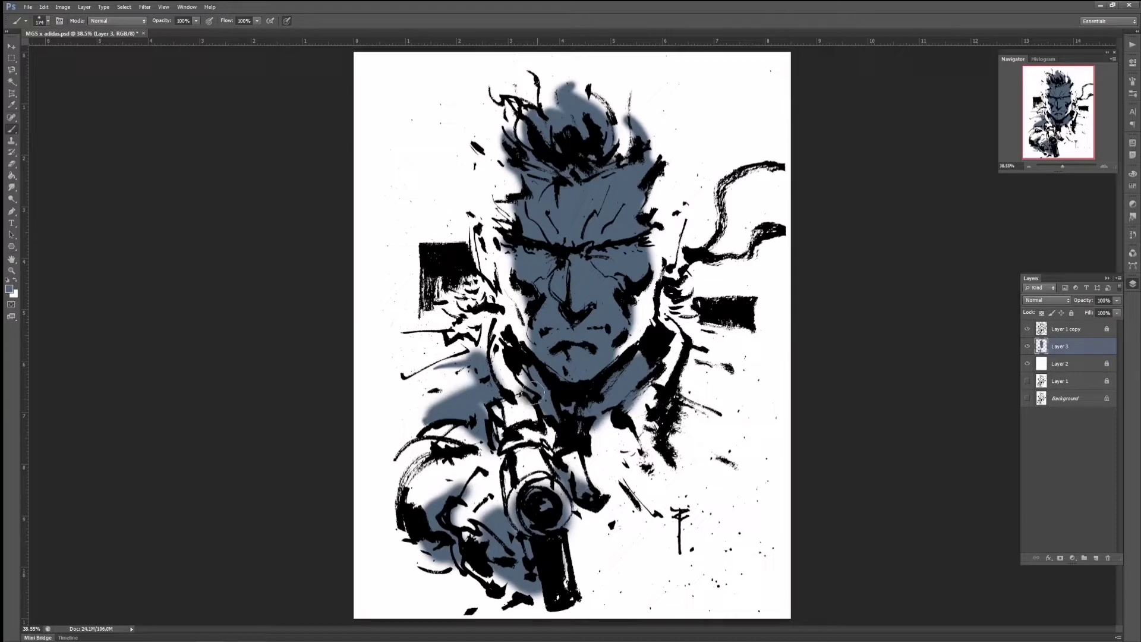
{"action": "mouse_move", "coordinate": [630, 416]}
{"action": "left_mouse_down"}
{"action": "mouse_move", "coordinate": [594, 476]}
{"action": "mouse_move", "coordinate": [725, 368]}
{"action": "left_mouse_up"}
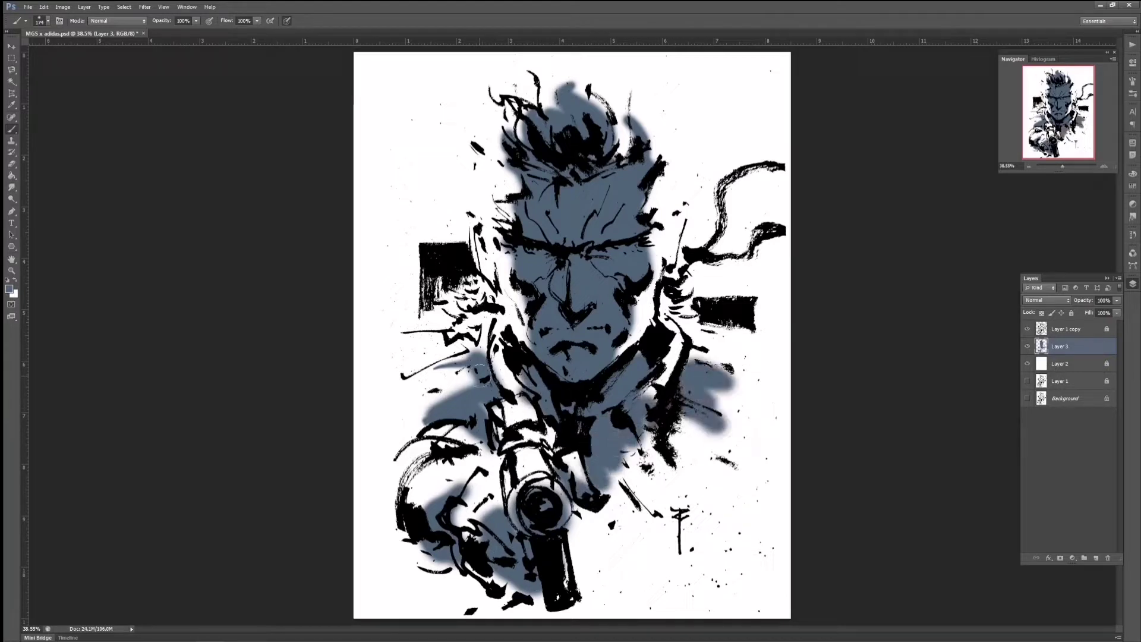
{"action": "mouse_move", "coordinate": [479, 373]}
{"action": "left_mouse_down"}
{"action": "mouse_move", "coordinate": [428, 387]}
{"action": "mouse_move", "coordinate": [410, 351]}
{"action": "mouse_move", "coordinate": [482, 341]}
{"action": "mouse_move", "coordinate": [478, 400]}
{"action": "mouse_move", "coordinate": [417, 422]}
{"action": "left_mouse_up"}
{"action": "mouse_move", "coordinate": [714, 386]}
{"action": "left_mouse_down"}
{"action": "mouse_move", "coordinate": [743, 439]}
{"action": "mouse_move", "coordinate": [730, 469]}
{"action": "mouse_move", "coordinate": [686, 458]}
{"action": "left_mouse_up"}
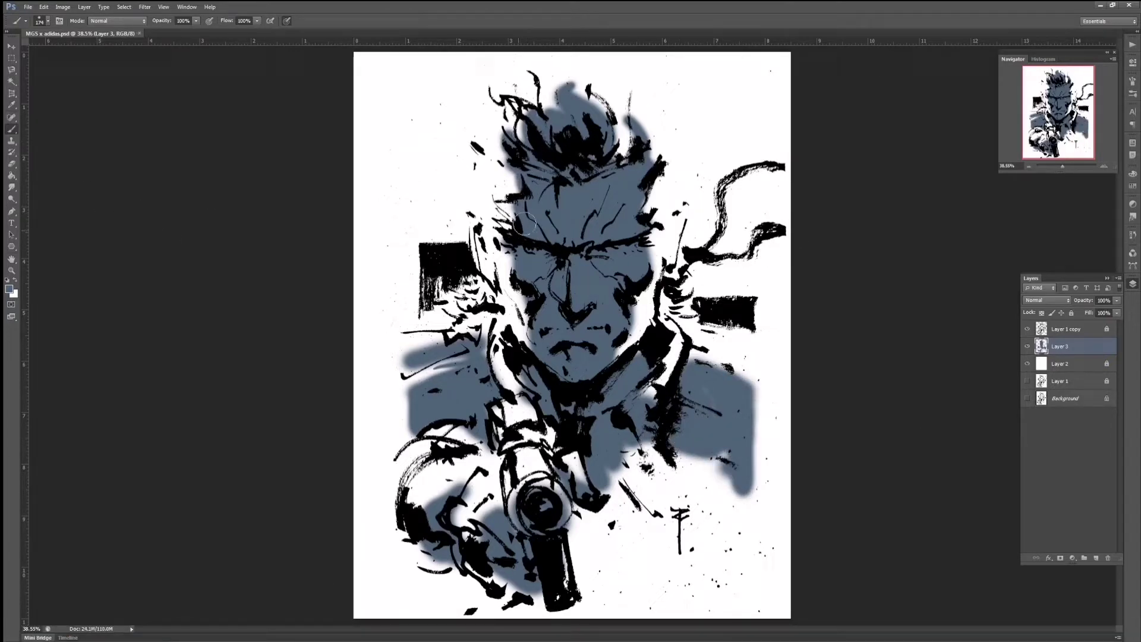
{"action": "left_click_drag", "start_coordinate": [517, 177], "coordinate": [504, 156]}
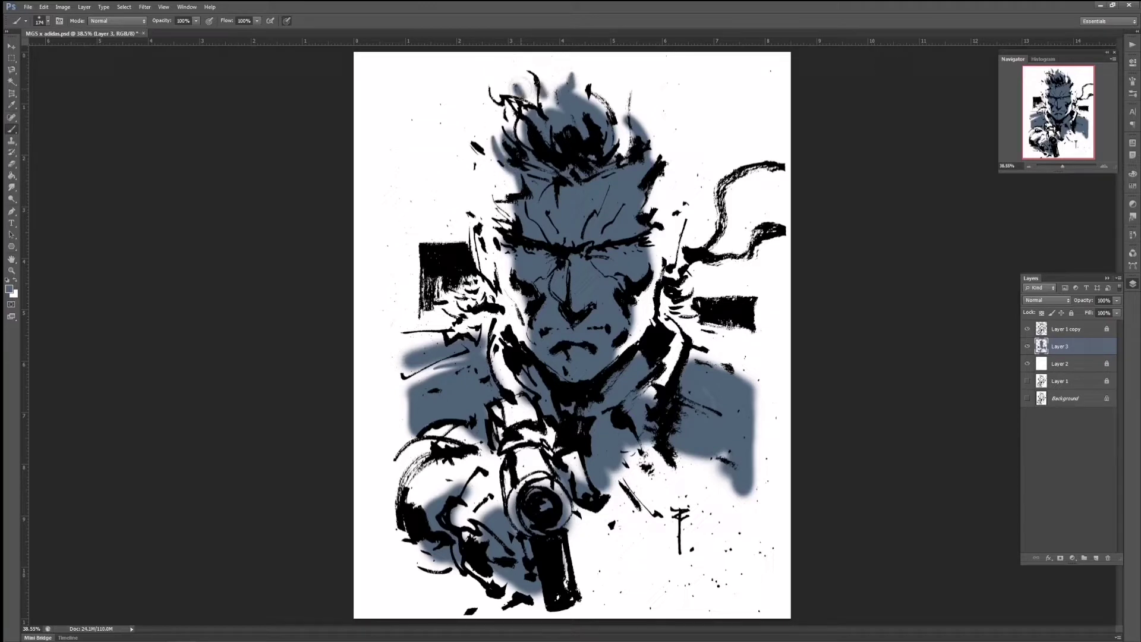
{"action": "left_click_drag", "start_coordinate": [612, 116], "coordinate": [614, 160]}
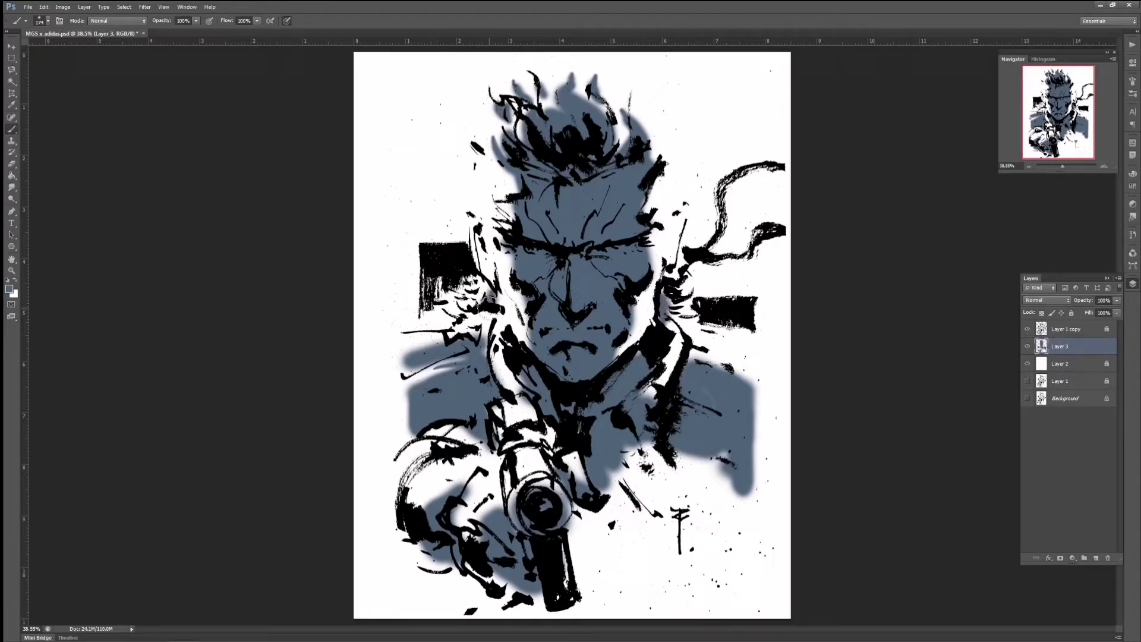
{"action": "mouse_move", "coordinate": [695, 443]}
{"action": "left_mouse_down"}
{"action": "mouse_move", "coordinate": [713, 475]}
{"action": "mouse_move", "coordinate": [594, 511]}
{"action": "mouse_move", "coordinate": [575, 558]}
{"action": "mouse_move", "coordinate": [654, 517]}
{"action": "mouse_move", "coordinate": [642, 475]}
{"action": "mouse_move", "coordinate": [714, 481]}
{"action": "mouse_move", "coordinate": [684, 554]}
{"action": "mouse_move", "coordinate": [582, 559]}
{"action": "mouse_move", "coordinate": [684, 565]}
{"action": "mouse_move", "coordinate": [743, 496]}
{"action": "mouse_move", "coordinate": [740, 485]}
{"action": "left_mouse_up"}
{"action": "mouse_move", "coordinate": [750, 393]}
{"action": "left_mouse_down"}
{"action": "mouse_move", "coordinate": [758, 500]}
{"action": "mouse_move", "coordinate": [701, 400]}
{"action": "left_mouse_up"}
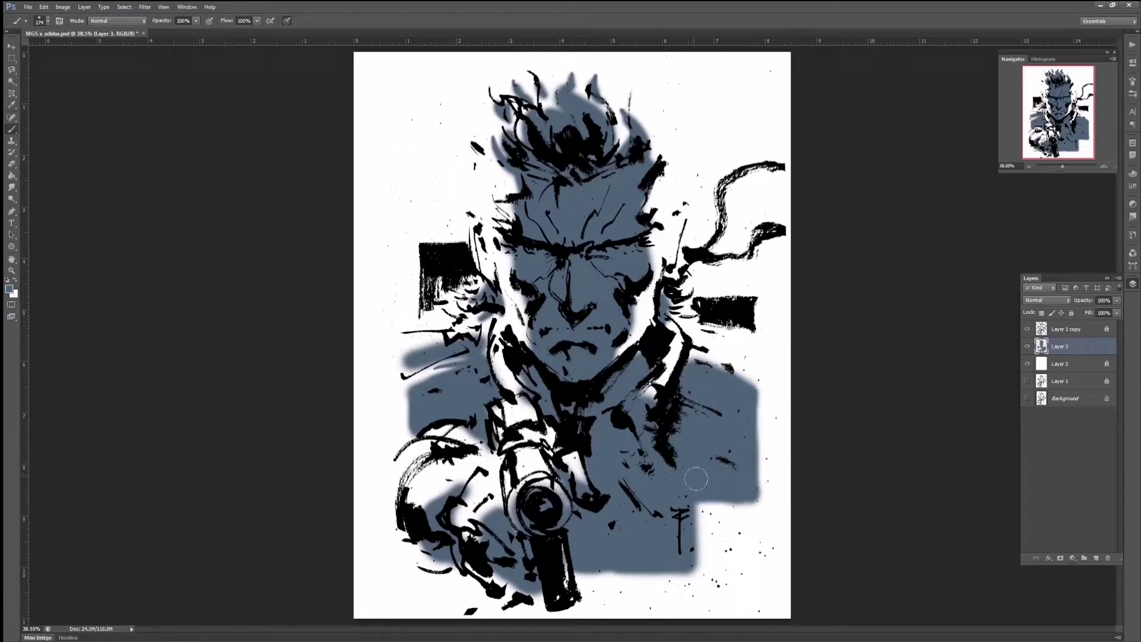
- Erase the blue-grey wash along the figure's lower-right edge
{"action": "left_click", "coordinate": [11, 163]}
{"action": "left_click", "coordinate": [48, 21]}
{"action": "key", "text": "Return"}
{"action": "mouse_move", "coordinate": [672, 559]}
{"action": "left_mouse_down"}
{"action": "mouse_move", "coordinate": [749, 464]}
{"action": "mouse_move", "coordinate": [744, 504]}
{"action": "left_mouse_up"}
{"action": "mouse_move", "coordinate": [651, 593]}
{"action": "left_mouse_down"}
{"action": "mouse_move", "coordinate": [749, 431]}
{"action": "mouse_move", "coordinate": [604, 579]}
{"action": "left_mouse_up"}
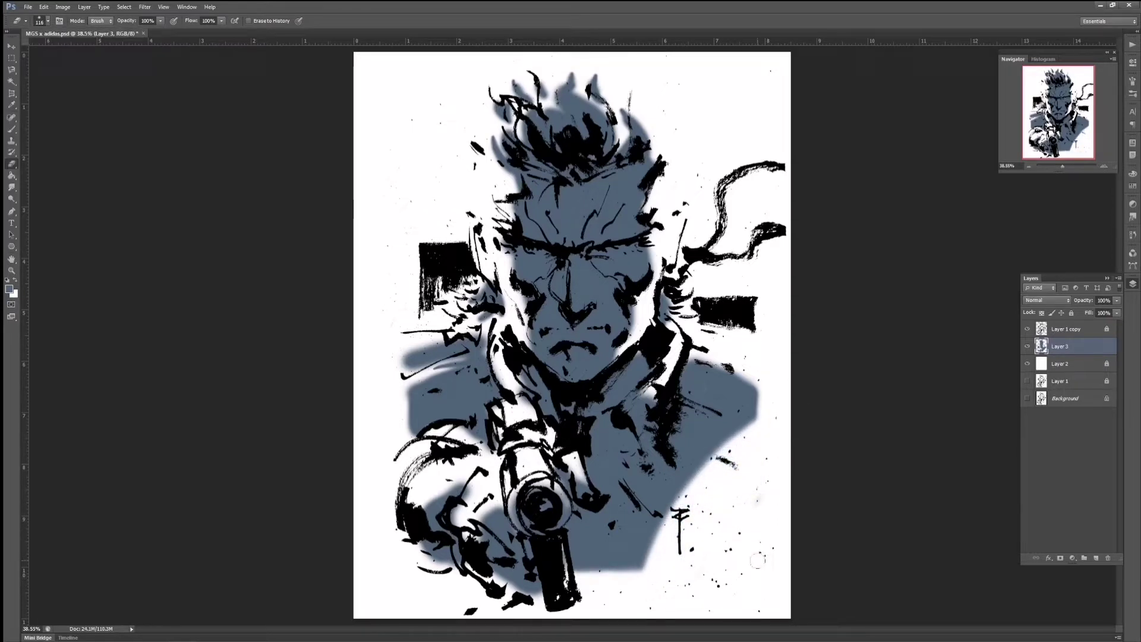
- Touch up the wash beside the gun barrel and fill the white gap near the collar
{"action": "left_click", "coordinate": [11, 129]}
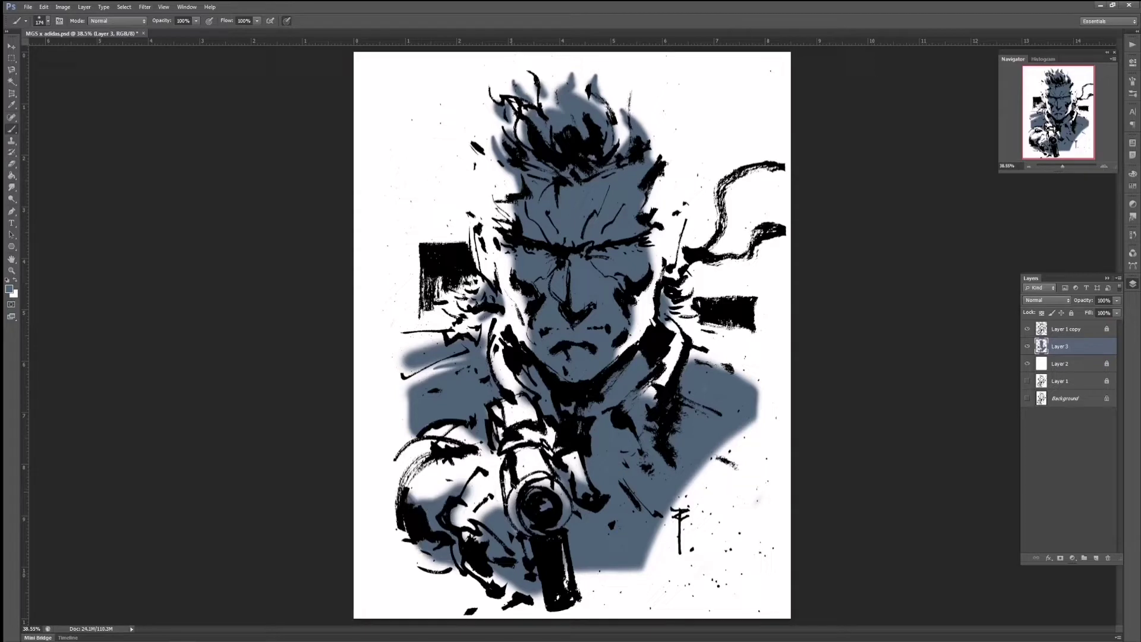
{"action": "left_click_drag", "start_coordinate": [502, 487], "coordinate": [501, 493]}
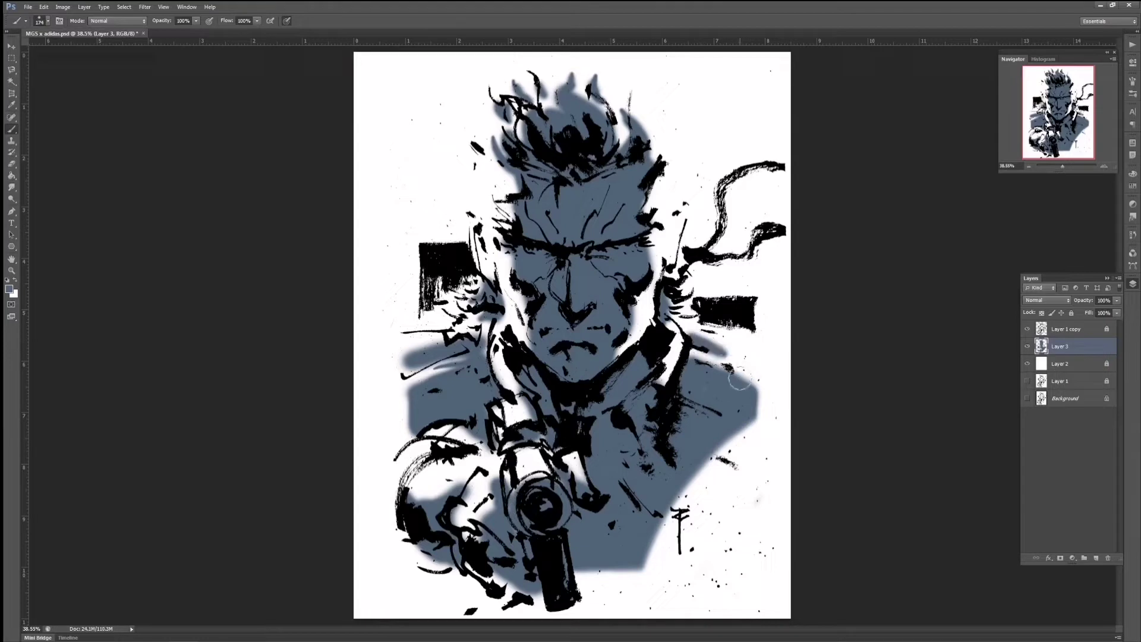
{"action": "key", "text": "e"}
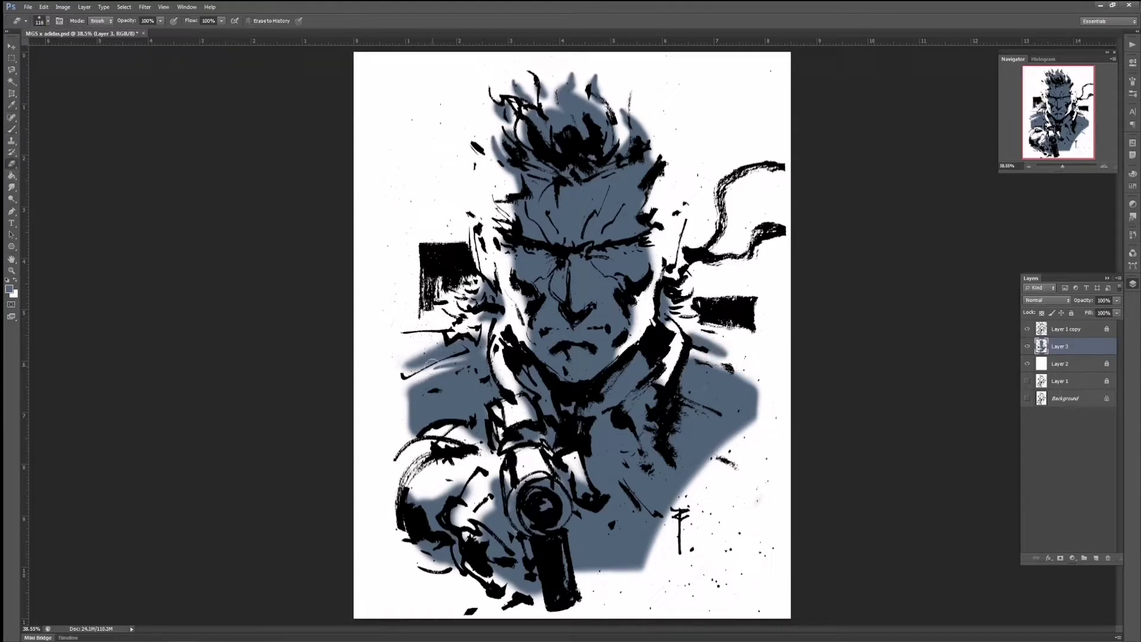
{"action": "key", "text": "b"}
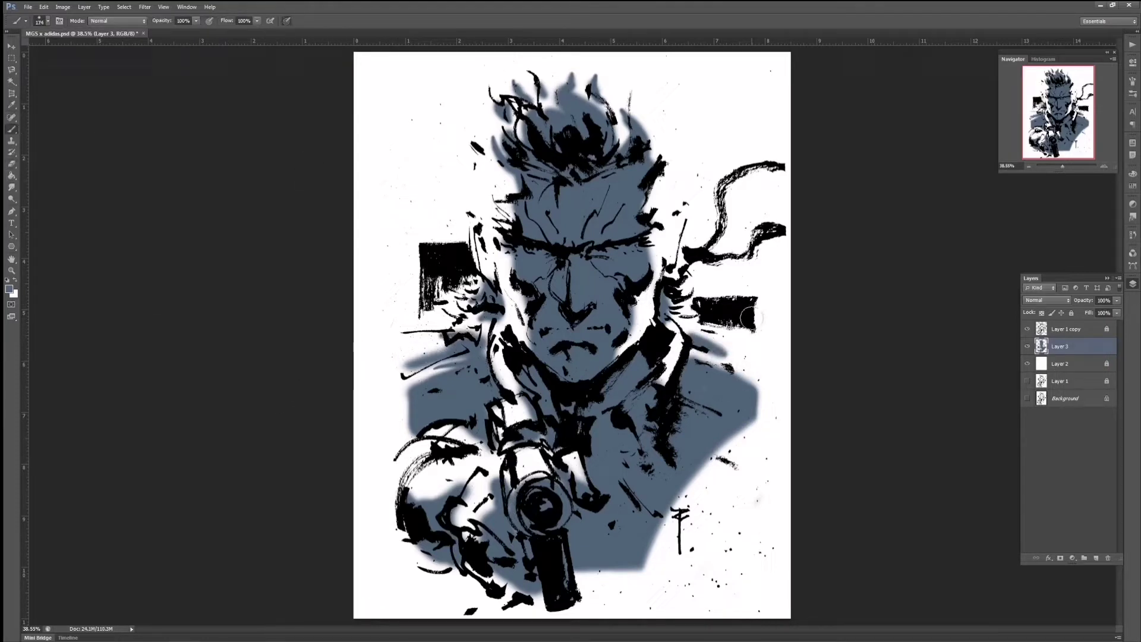
{"action": "left_click_drag", "start_coordinate": [599, 450], "coordinate": [564, 456]}
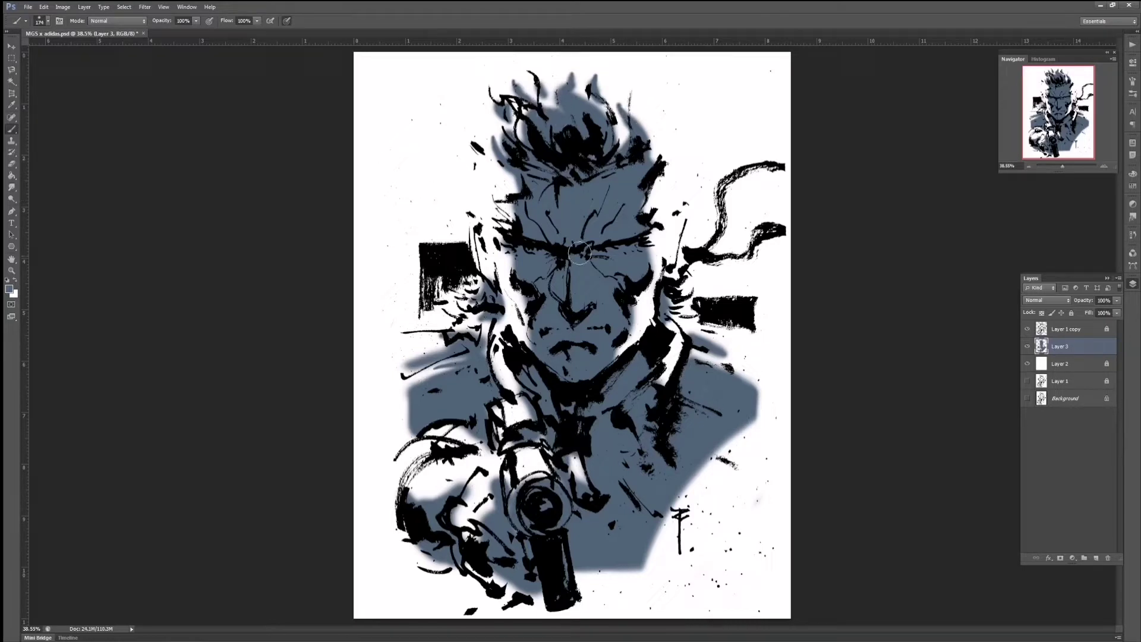
- Duplicate and merge the wash and white layers, then delete that merged copy and restore the ink
{"action": "left_click", "coordinate": [1091, 364], "text": "shift"}
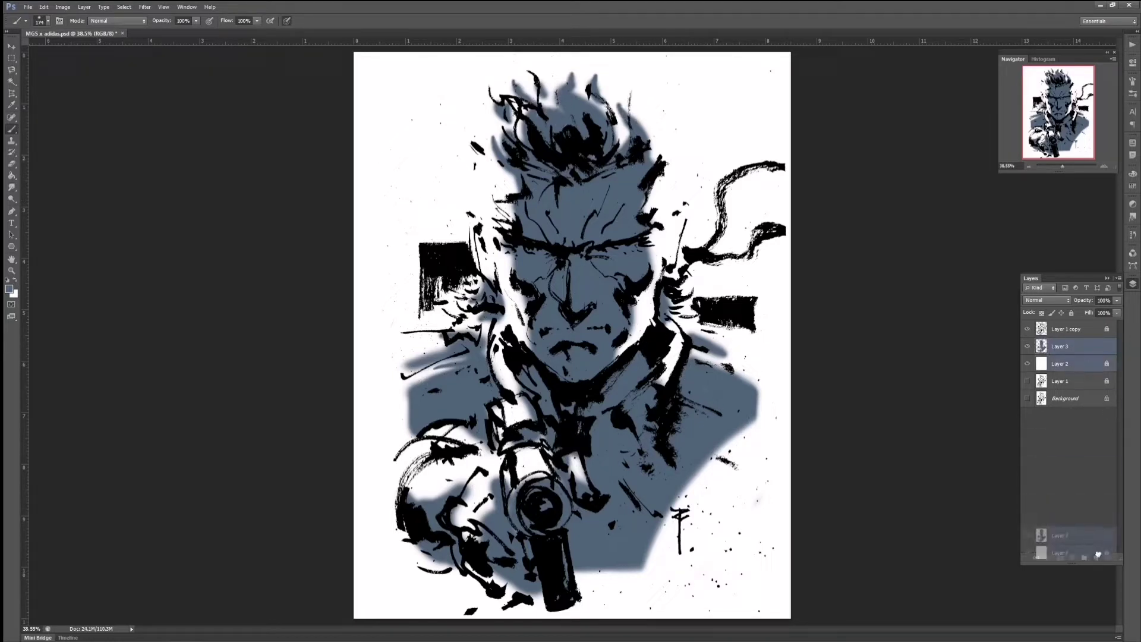
{"action": "left_click_drag", "start_coordinate": [1090, 364], "coordinate": [1096, 558]}
{"action": "left_click", "coordinate": [1119, 278]}
{"action": "left_click", "coordinate": [1075, 476]}
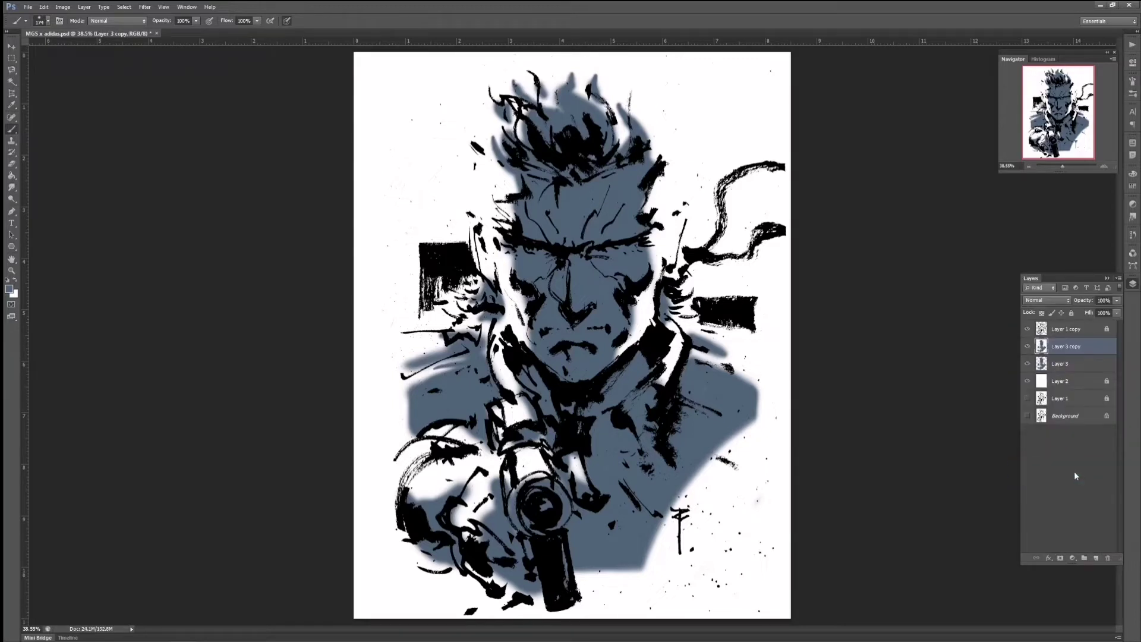
{"action": "left_click", "coordinate": [1027, 329]}
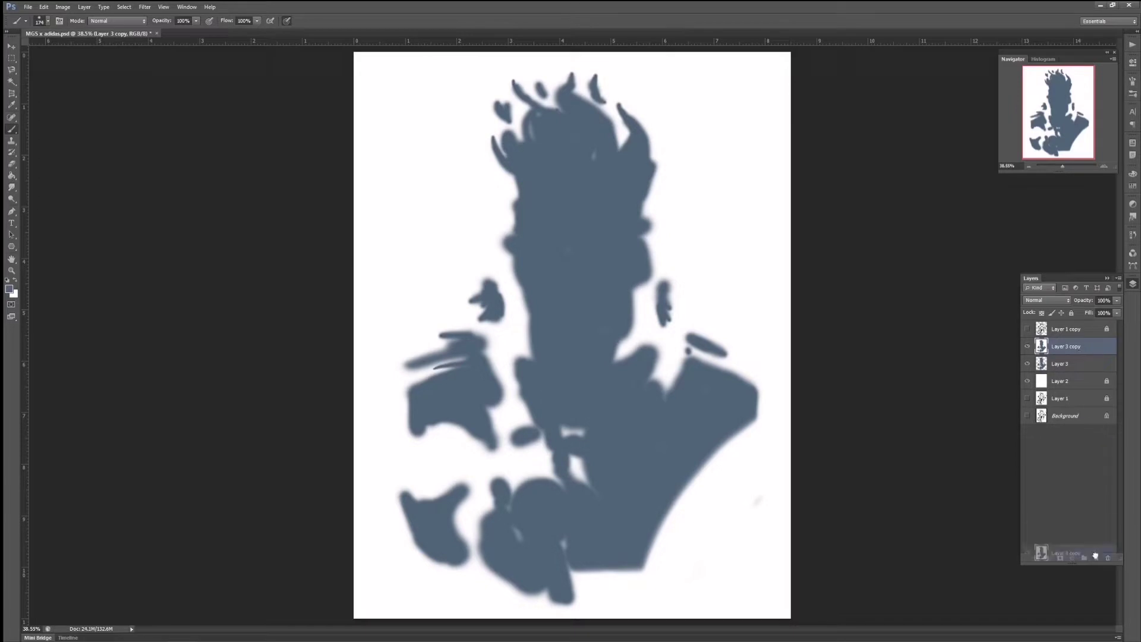
{"action": "left_click_drag", "start_coordinate": [1078, 353], "coordinate": [1108, 558]}
{"action": "left_click", "coordinate": [1028, 329]}
- Erase the nose and cheek lighter, duplicate Layer 3, and hide the ink layer
{"action": "left_click", "coordinate": [12, 164]}
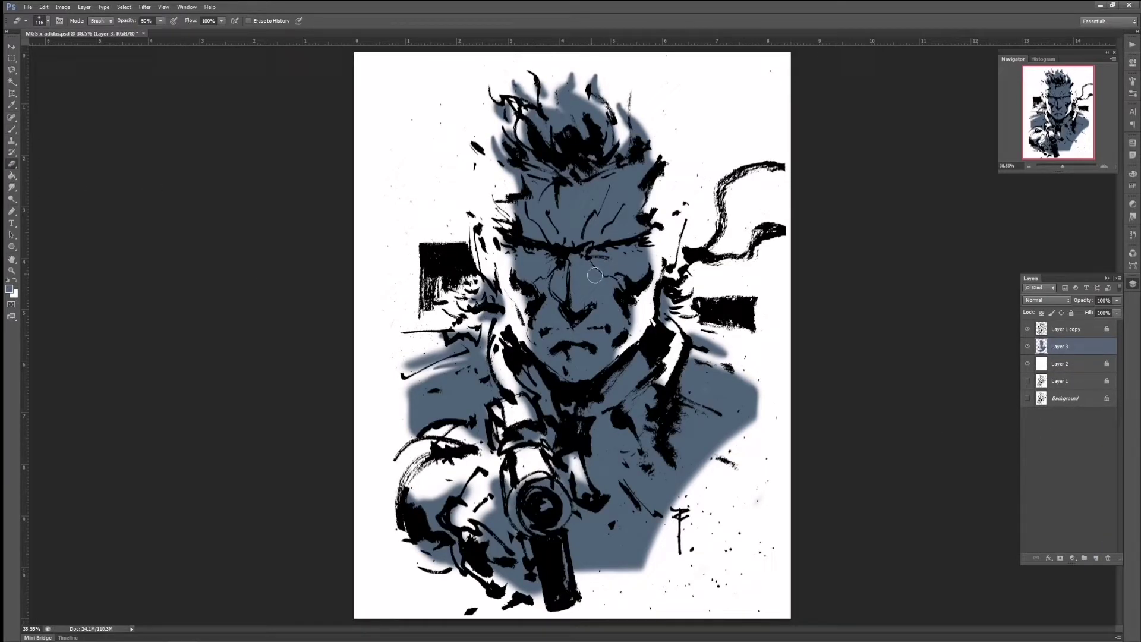
{"action": "left_click_drag", "start_coordinate": [595, 275], "coordinate": [589, 262]}
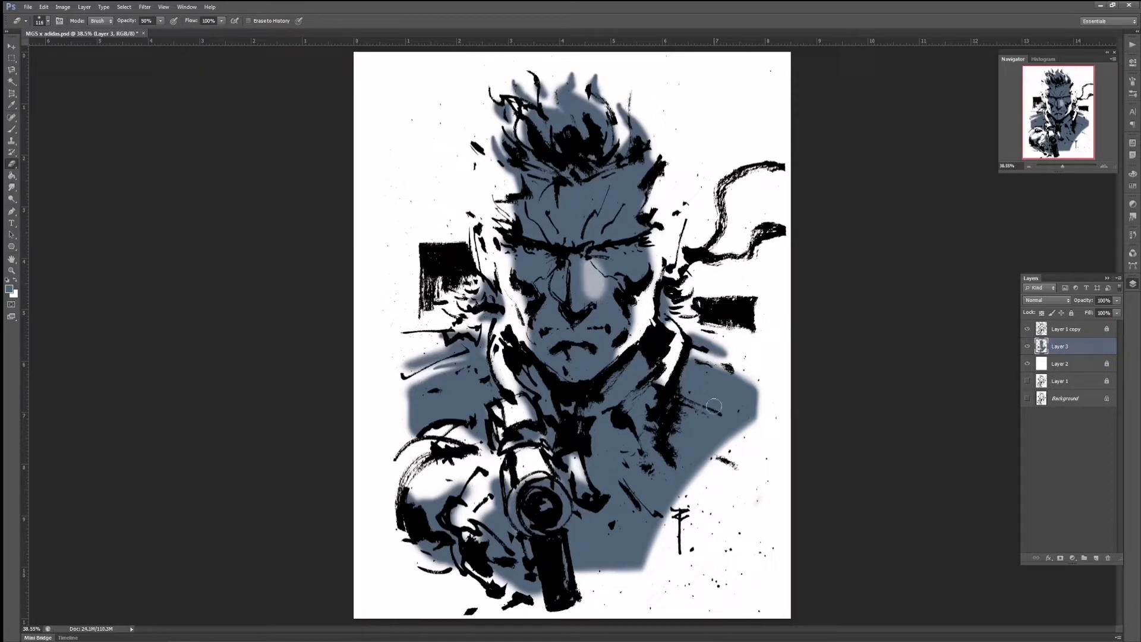
{"action": "mouse_move", "coordinate": [594, 291]}
{"action": "left_mouse_down"}
{"action": "mouse_move", "coordinate": [589, 261]}
{"action": "mouse_move", "coordinate": [557, 295]}
{"action": "left_mouse_up"}
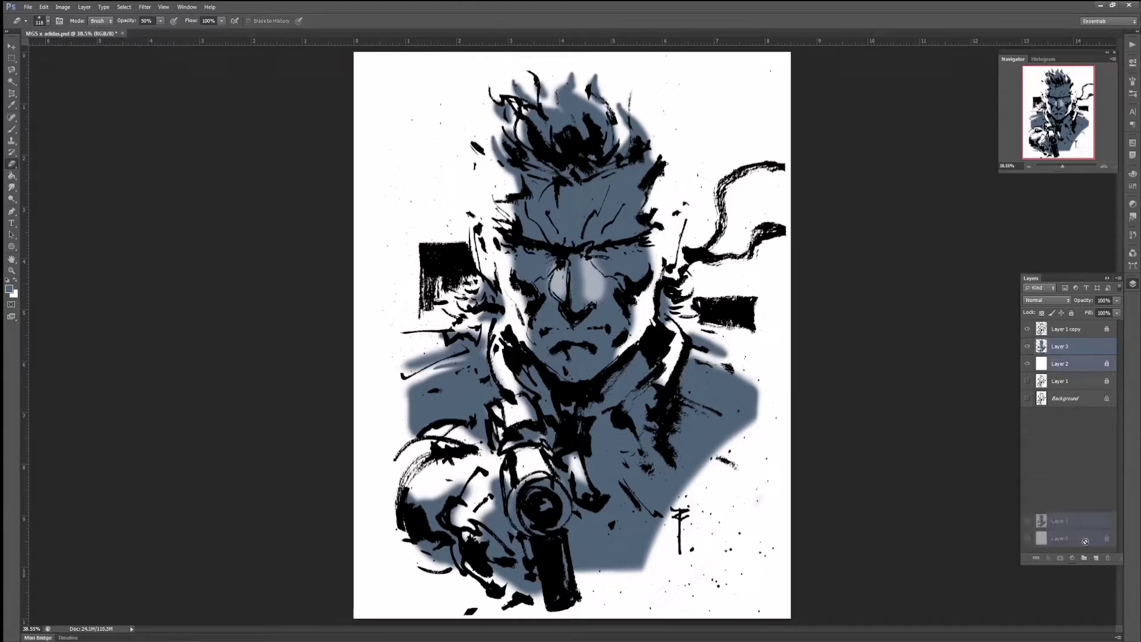
{"action": "left_click_drag", "start_coordinate": [1060, 346], "coordinate": [1096, 557]}
{"action": "left_click", "coordinate": [1027, 329]}
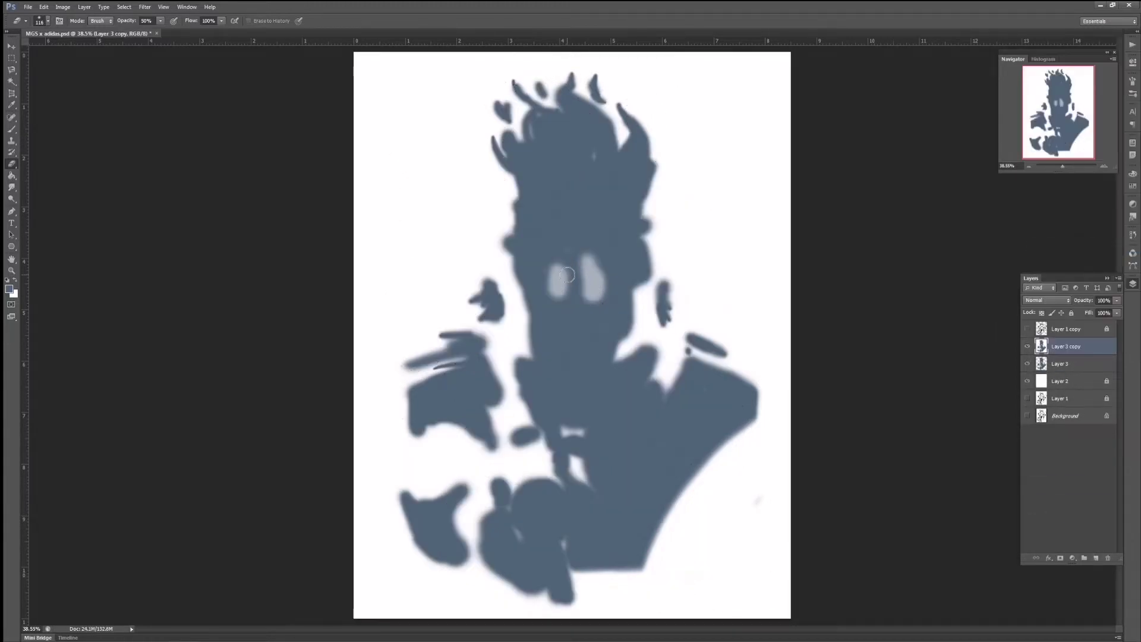
- Darken Layer 3 copy to deep navy with Levels, dragging the input sliders inward
{"action": "left_click", "coordinate": [62, 7]}
{"action": "left_click", "coordinate": [202, 48]}
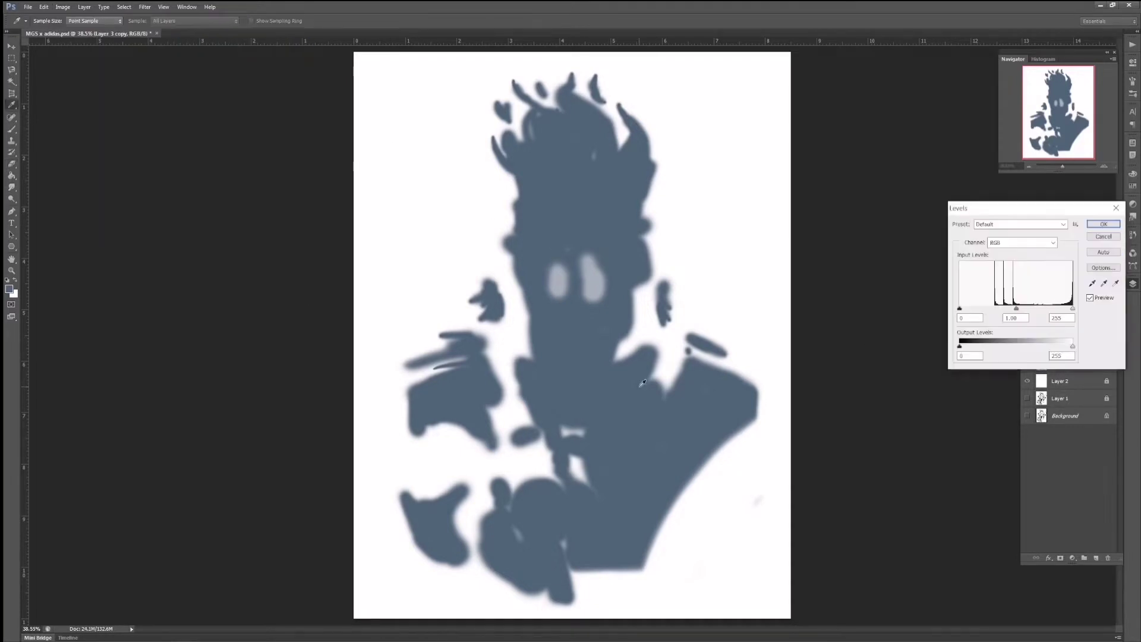
{"action": "left_click_drag", "start_coordinate": [959, 308], "coordinate": [1057, 308]}
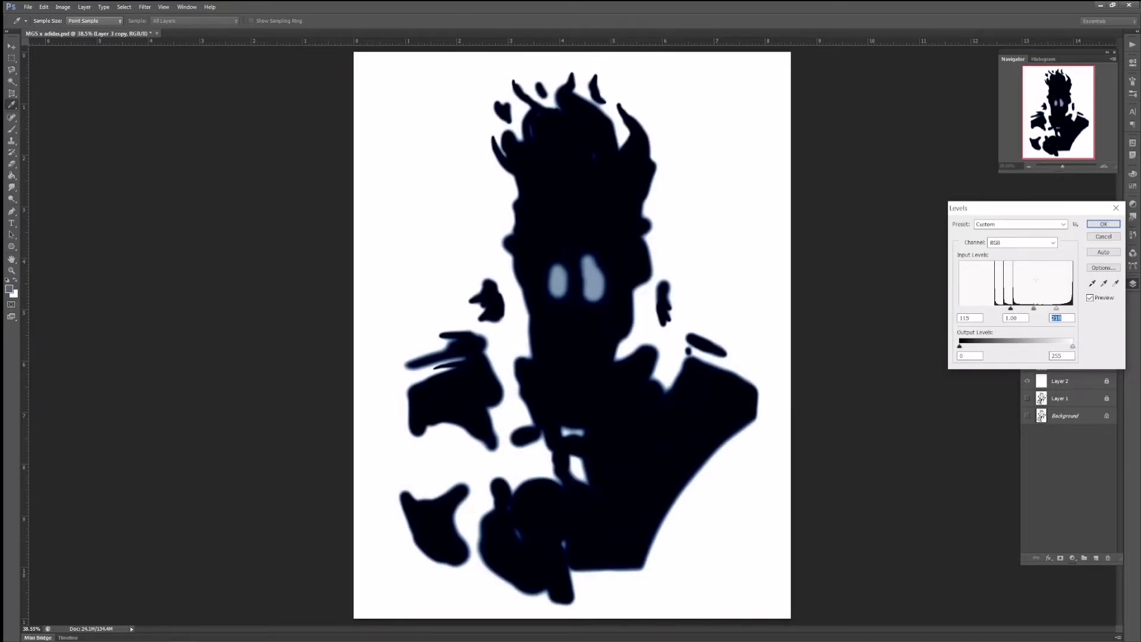
{"action": "left_click", "coordinate": [1103, 224]}
{"action": "left_click", "coordinate": [144, 6]}
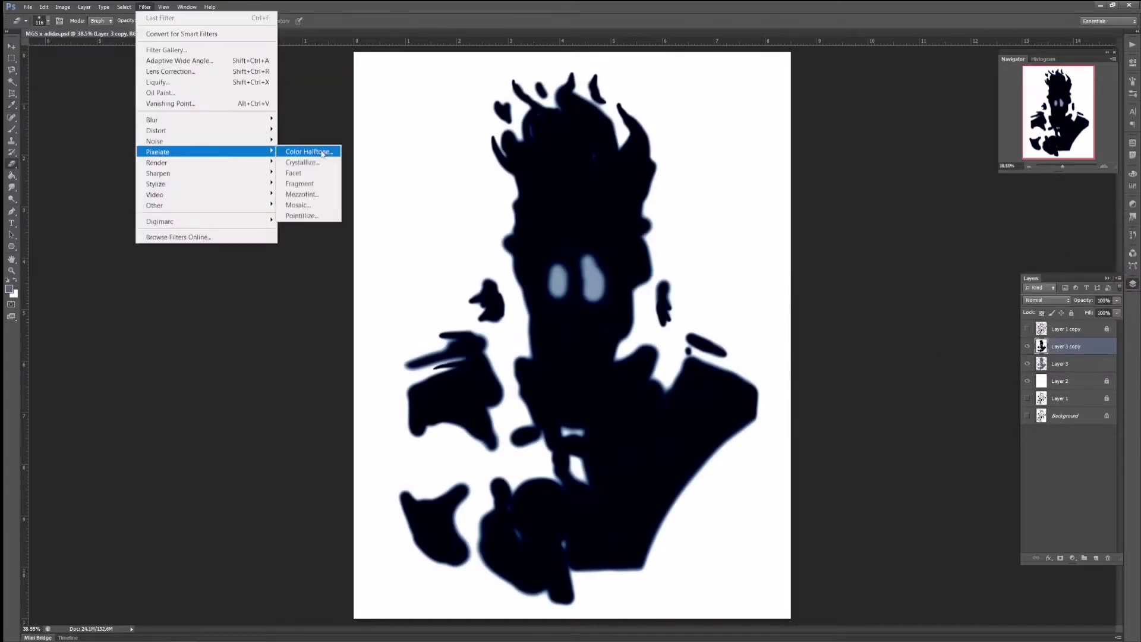
- Apply Color Halftone with screen angle 0 to the silhouette, then run it a second time
{"action": "left_click", "coordinate": [303, 148]}
{"action": "double_click", "coordinate": [333, 167]}
{"action": "type", "text": "0"}
{"action": "key", "text": "shift+Tab"}
{"action": "type", "text": "0"}
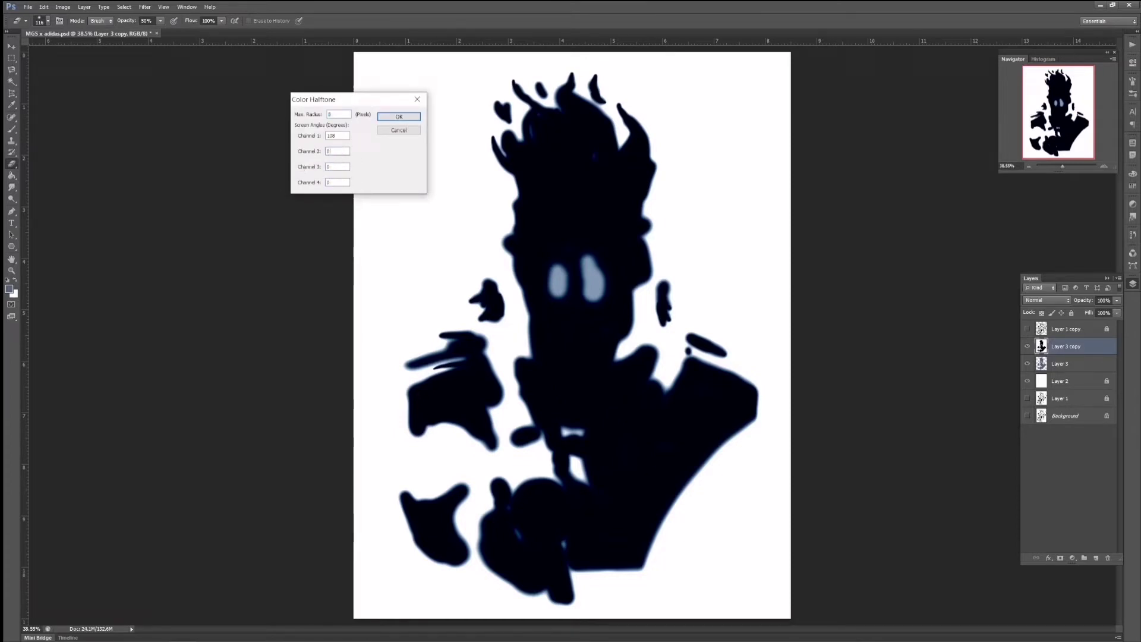
{"action": "left_click", "coordinate": [405, 118]}
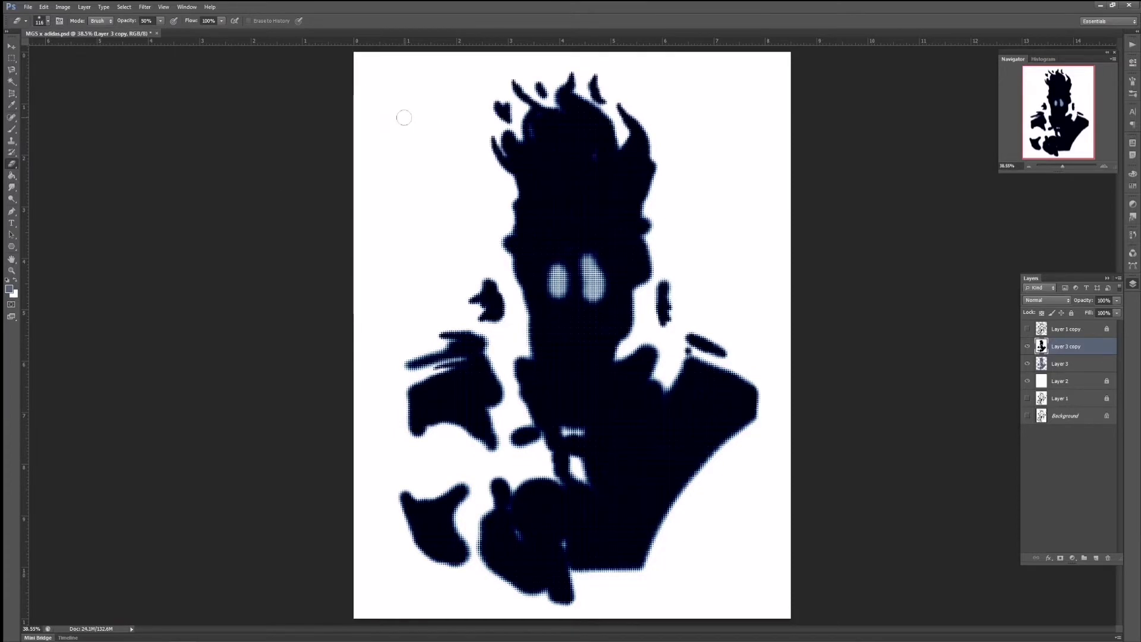
{"action": "left_click", "coordinate": [144, 7]}
{"action": "left_click", "coordinate": [137, 178]}
{"action": "left_click", "coordinate": [637, 171]}
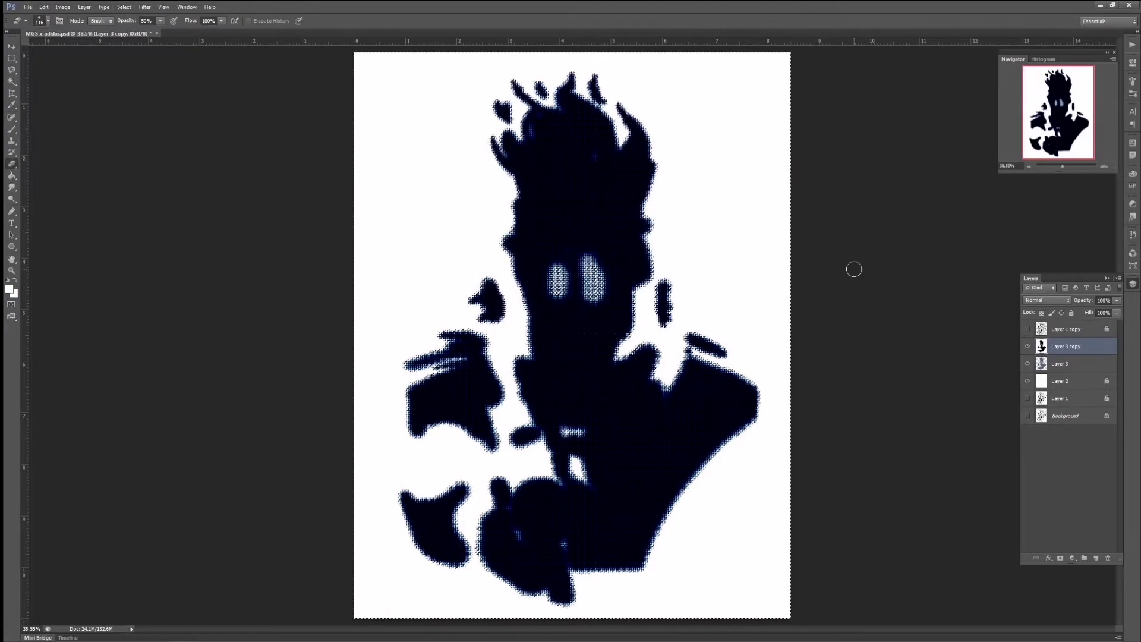
- Deselect, then hide both Layer 3 copy and Layer 3
{"action": "left_click", "coordinate": [124, 6]}
{"action": "left_click", "coordinate": [146, 47]}
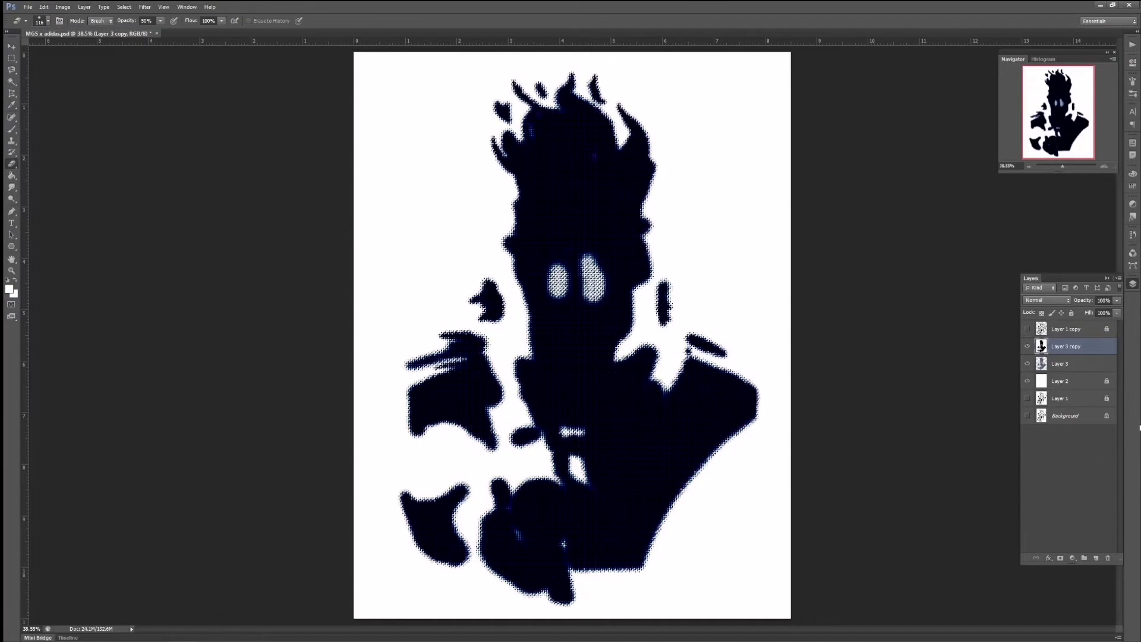
{"action": "left_click", "coordinate": [1027, 346]}
{"action": "left_click", "coordinate": [7, 280]}
- Fill the silhouette selection solid black on a new layer with the Paint Bucket
{"action": "left_click", "coordinate": [11, 176]}
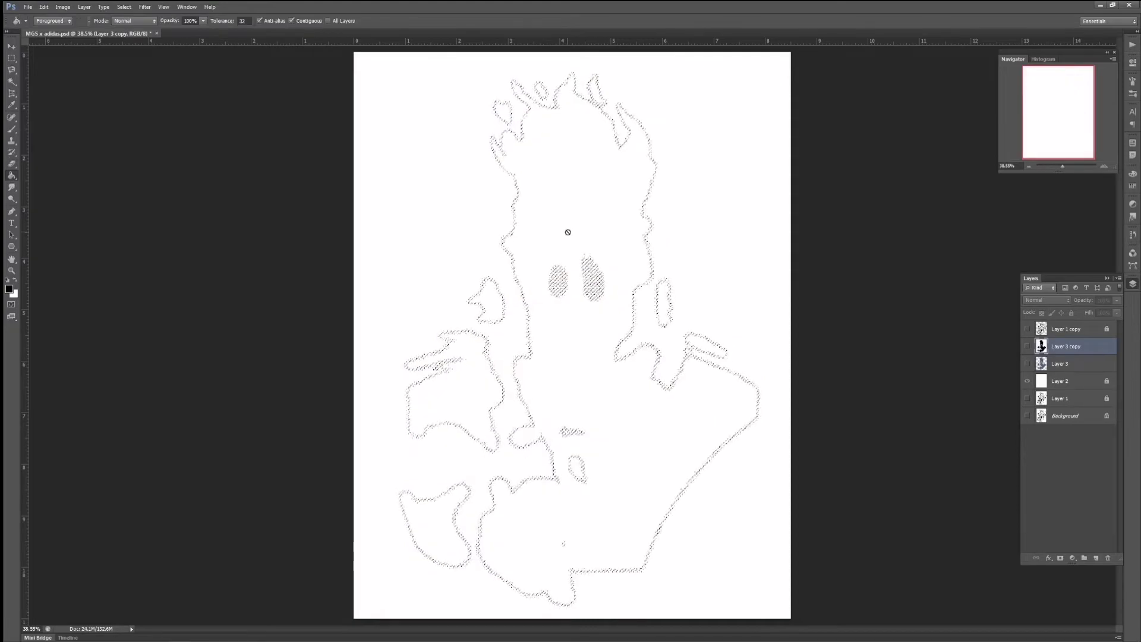
{"action": "key", "text": "ctrl+shift+alt+n"}
{"action": "left_click", "coordinate": [542, 199]}
{"action": "left_click", "coordinate": [11, 59]}
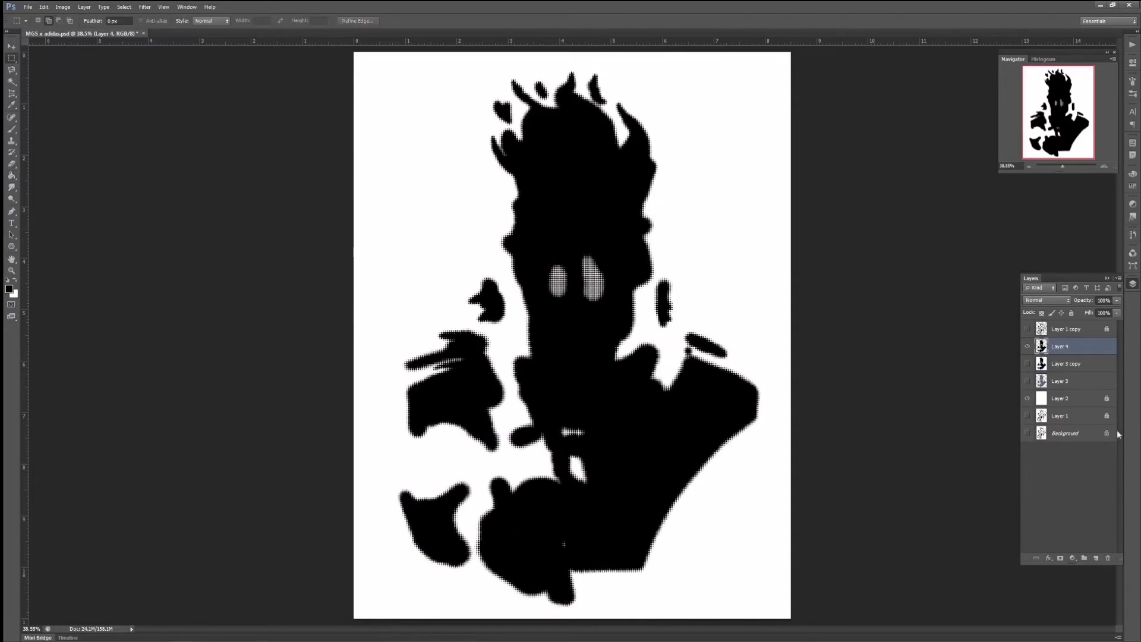
- Open the new layer's options, then minimise Photoshop and open the desktop background settings
{"action": "right_click", "coordinate": [1061, 362]}
{"action": "left_click", "coordinate": [1067, 233]}
{"action": "left_click", "coordinate": [1113, 6]}
{"action": "right_click", "coordinate": [97, 68]}
{"action": "left_click", "coordinate": [125, 190]}
- Confirm the Color Range selection, add a new layer, and choose a light blue foreground
{"action": "left_click", "coordinate": [124, 7]}
{"action": "left_click", "coordinate": [140, 106]}
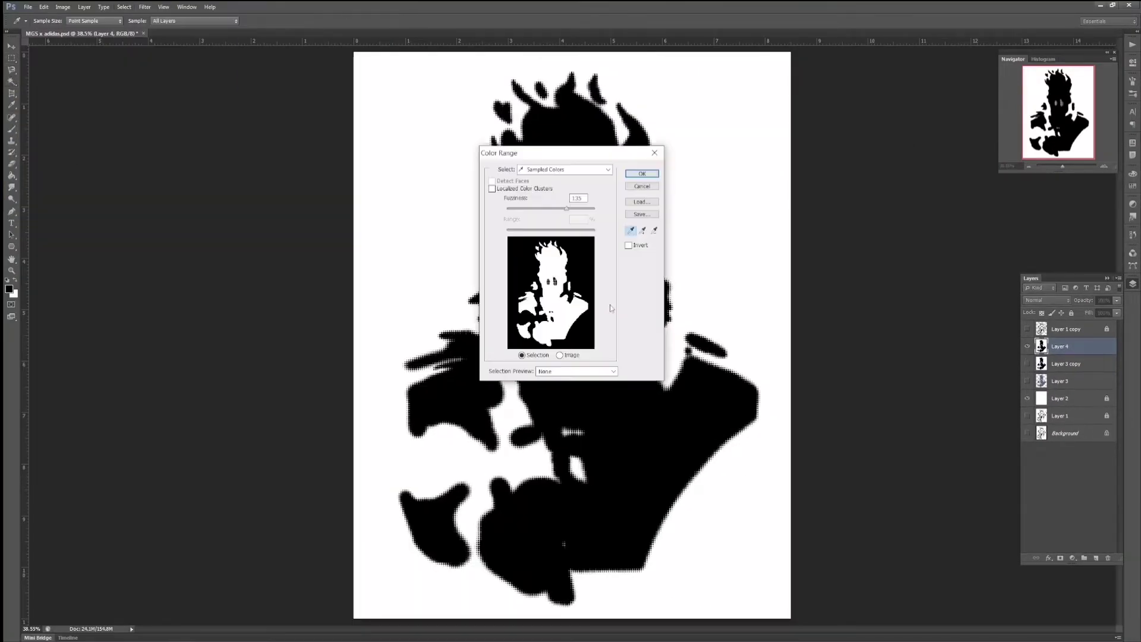
{"action": "left_click", "coordinate": [641, 175]}
{"action": "left_click", "coordinate": [1097, 558]}
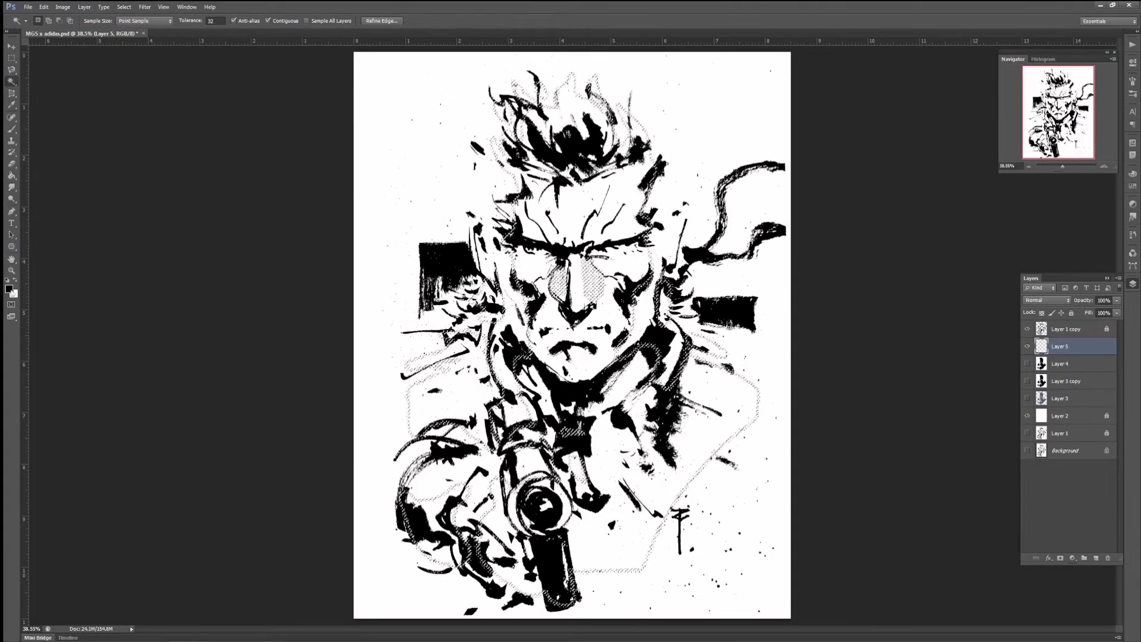
{"action": "left_click", "coordinate": [9, 289]}
{"action": "left_click", "coordinate": [474, 220]}
{"action": "left_click", "coordinate": [664, 175]}
- Paint light blue over the hair and forehead with a 35% opacity brush
{"action": "key", "text": "b"}
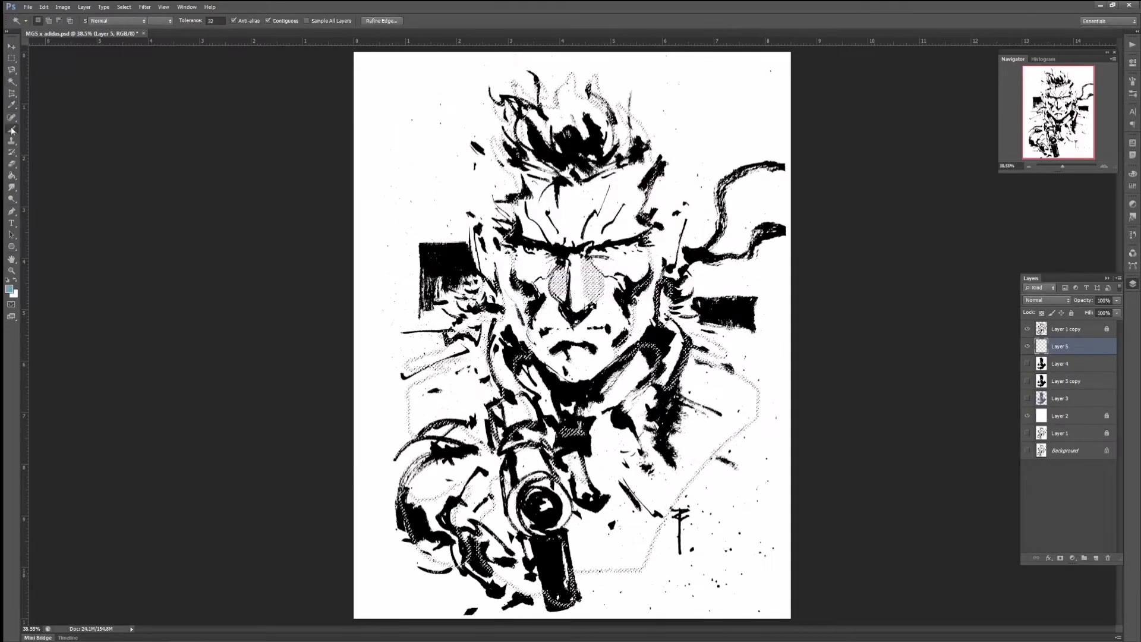
{"action": "key", "text": "3"}
{"action": "key", "text": "5"}
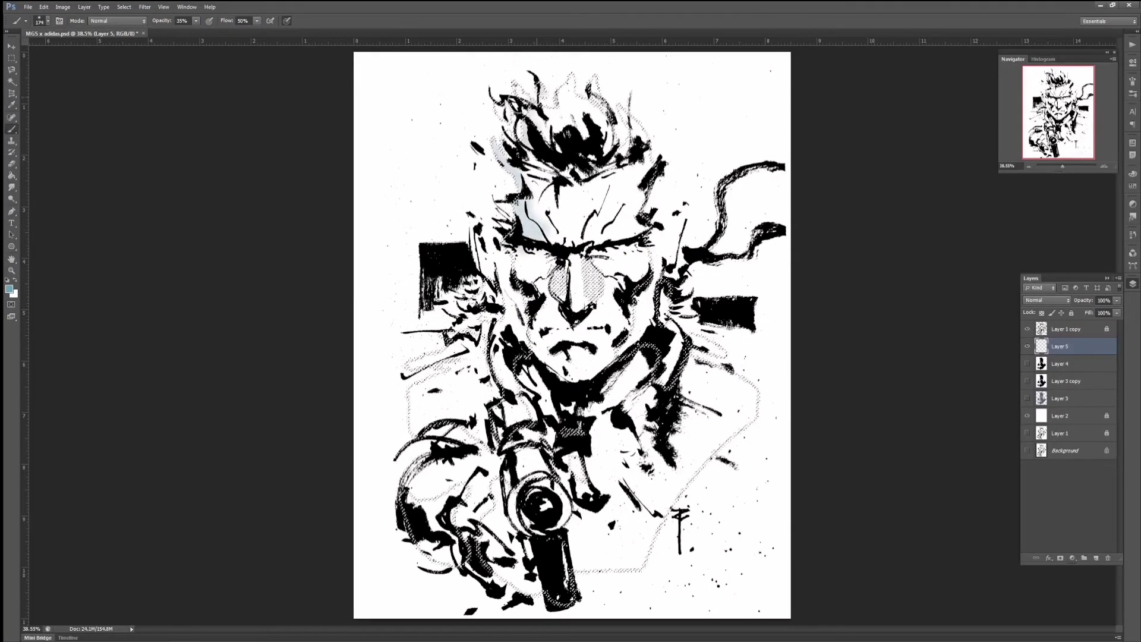
{"action": "mouse_move", "coordinate": [553, 172]}
{"action": "left_mouse_down"}
{"action": "mouse_move", "coordinate": [586, 119]}
{"action": "mouse_move", "coordinate": [624, 220]}
{"action": "left_mouse_up"}
{"action": "left_click_drag", "start_coordinate": [550, 235], "coordinate": [624, 240]}
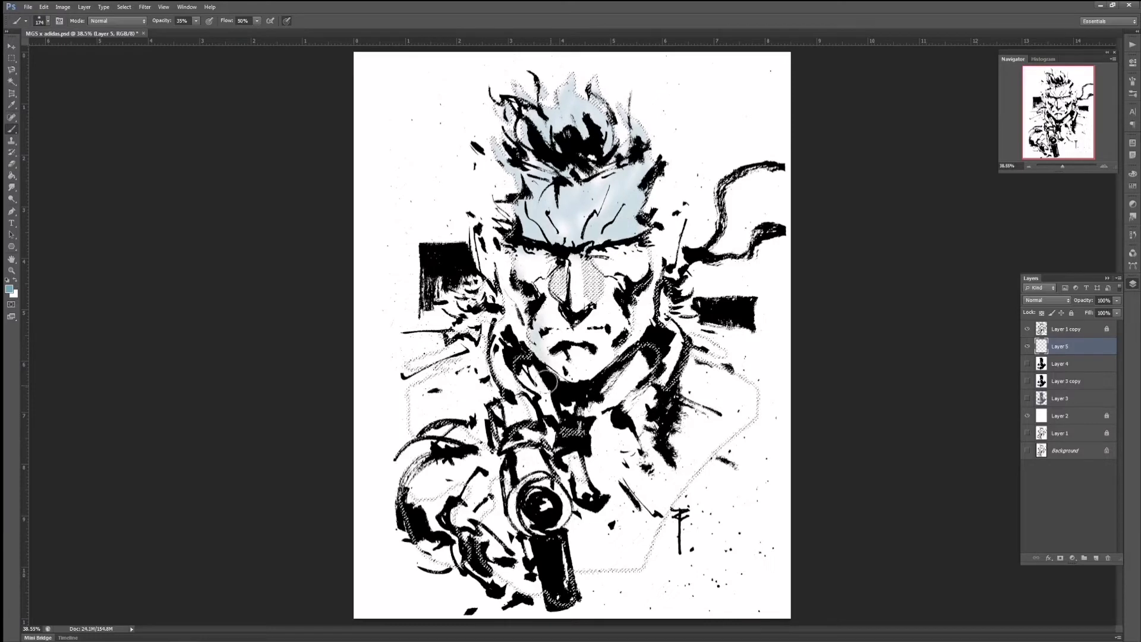
- Enlarge the brush to 349 px and wash light blue over shoulders, chest, hair and forehead
{"action": "right_click", "coordinate": [47, 82]}
{"action": "left_click_drag", "start_coordinate": [428, 368], "coordinate": [469, 387]}
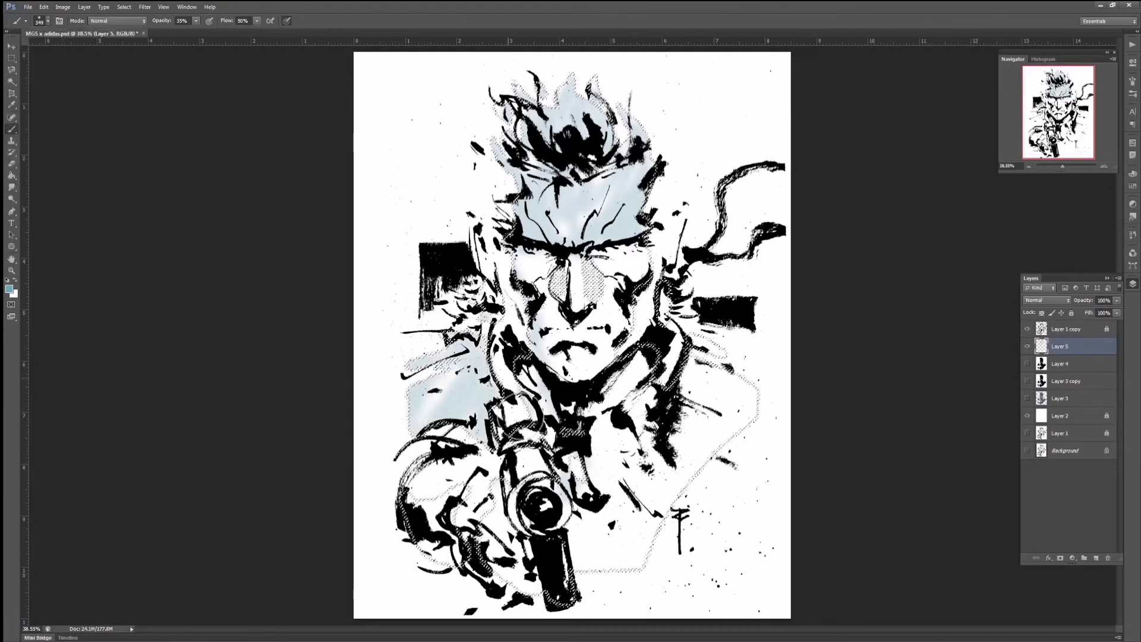
{"action": "left_click_drag", "start_coordinate": [594, 386], "coordinate": [713, 451]}
{"action": "left_click_drag", "start_coordinate": [594, 535], "coordinate": [713, 428]}
{"action": "left_click_drag", "start_coordinate": [672, 464], "coordinate": [714, 386]}
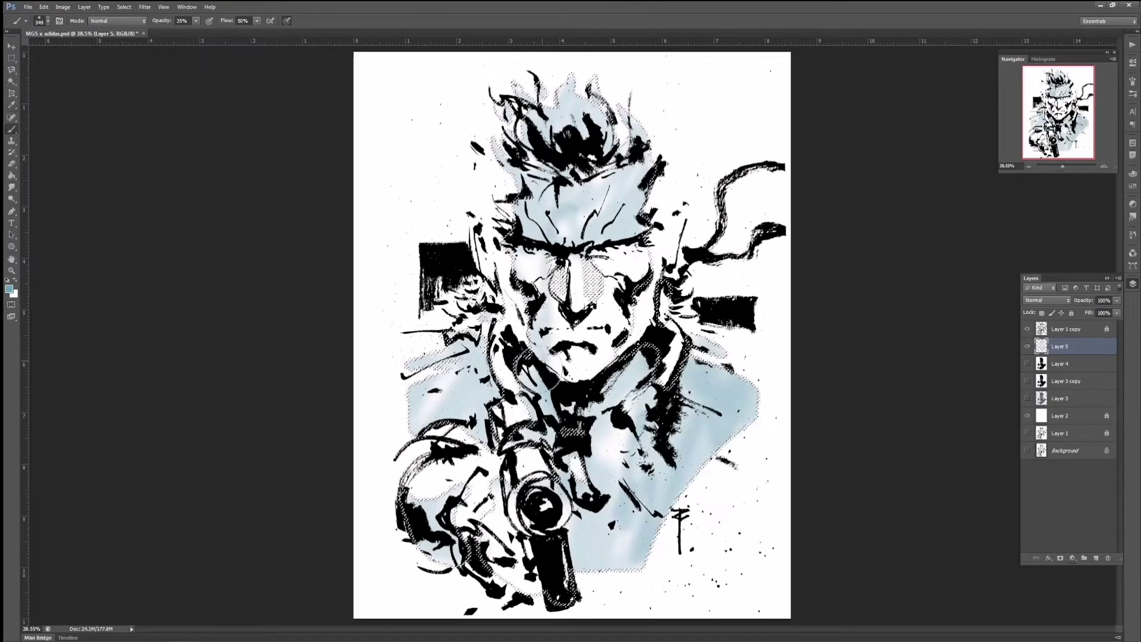
{"action": "left_click_drag", "start_coordinate": [594, 178], "coordinate": [618, 238]}
{"action": "left_click_drag", "start_coordinate": [595, 381], "coordinate": [642, 434]}
{"action": "left_click_drag", "start_coordinate": [457, 345], "coordinate": [482, 404]}
{"action": "left_click_drag", "start_coordinate": [529, 166], "coordinate": [553, 203]}
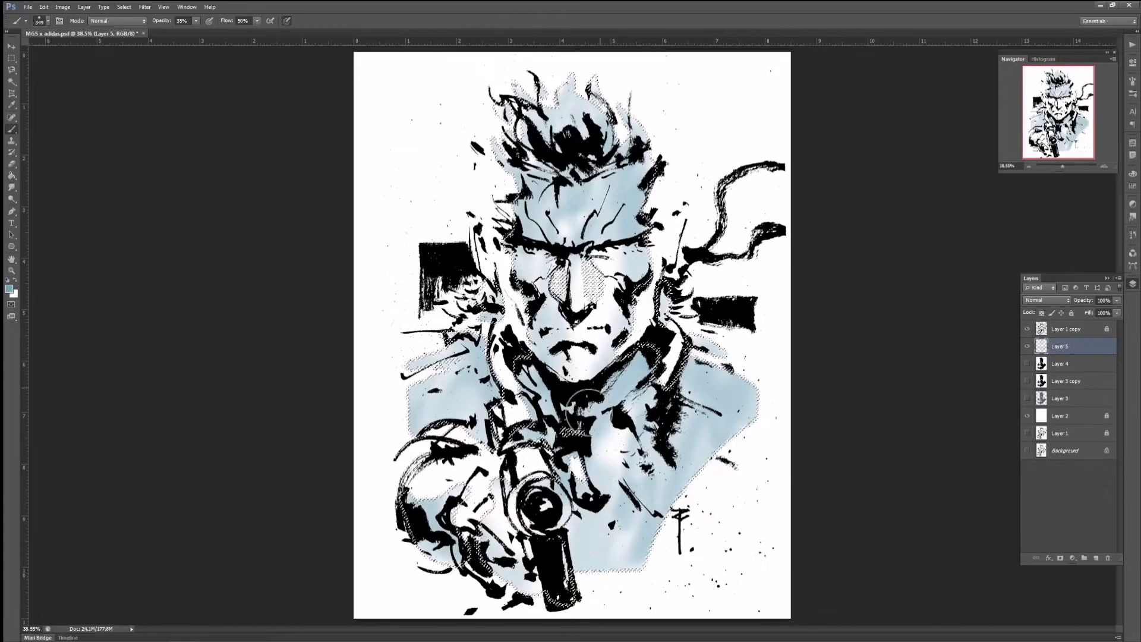
{"action": "left_click_drag", "start_coordinate": [585, 410], "coordinate": [642, 506]}
- Switch to lavender and paint it over the hair, face, chest, collar and right shoulder
{"action": "left_click", "coordinate": [9, 289]}
{"action": "left_click", "coordinate": [475, 178]}
{"action": "left_click", "coordinate": [658, 173]}
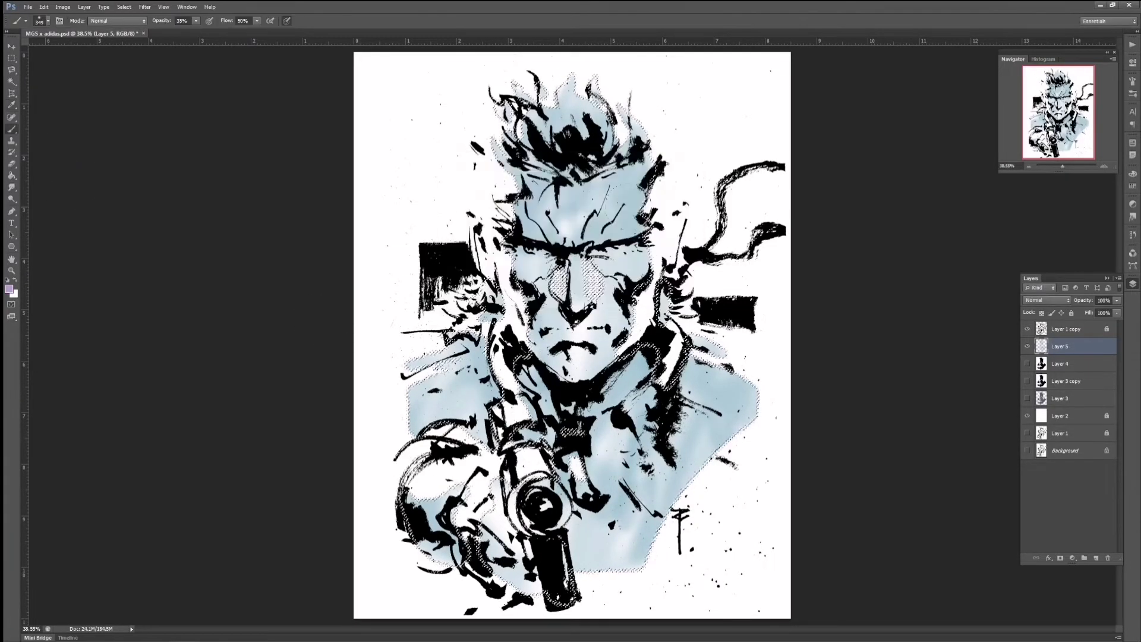
{"action": "mouse_move", "coordinate": [524, 157]}
{"action": "left_mouse_down"}
{"action": "mouse_move", "coordinate": [559, 220]}
{"action": "mouse_move", "coordinate": [594, 345]}
{"action": "left_mouse_up"}
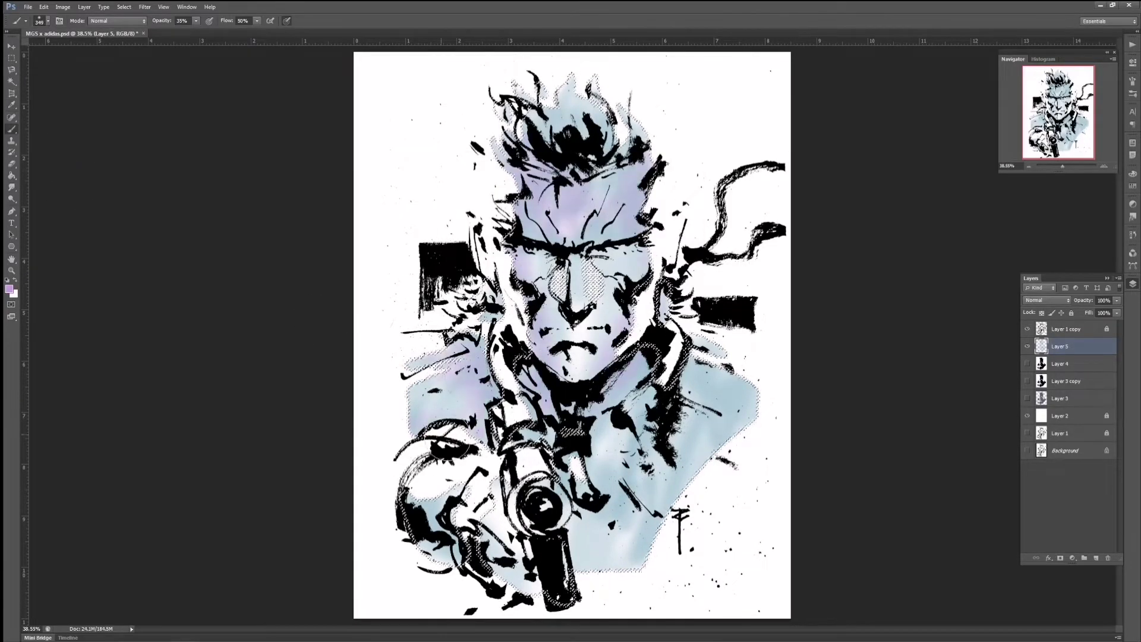
{"action": "mouse_move", "coordinate": [609, 428]}
{"action": "left_mouse_down"}
{"action": "mouse_move", "coordinate": [565, 529]}
{"action": "mouse_move", "coordinate": [723, 416]}
{"action": "left_mouse_up"}
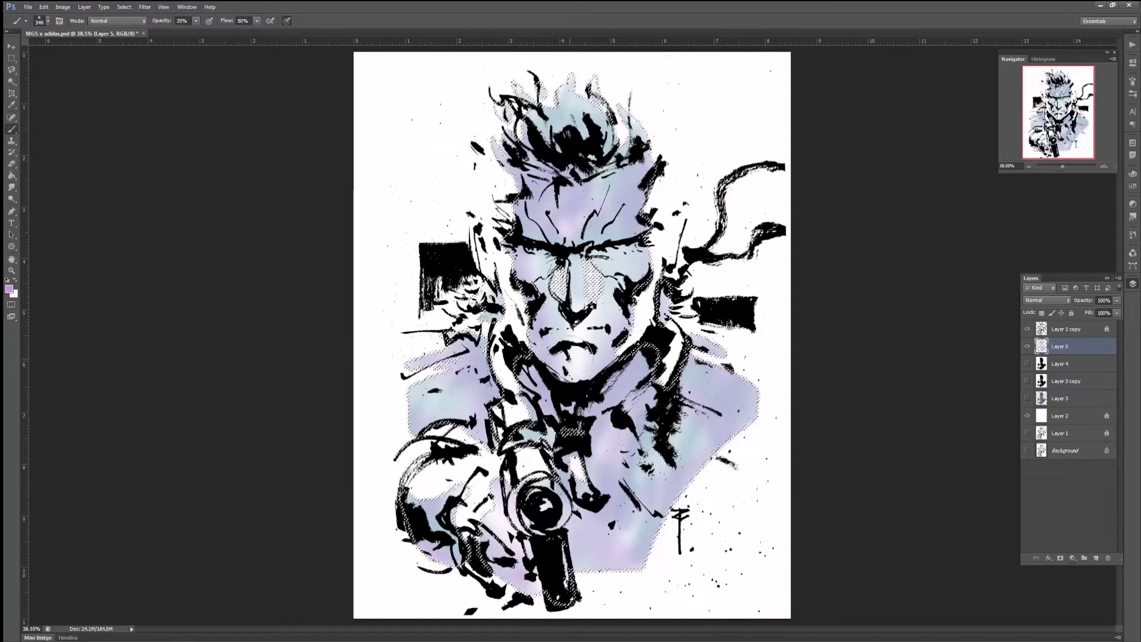
{"action": "left_click_drag", "start_coordinate": [565, 318], "coordinate": [585, 374]}
{"action": "left_click_drag", "start_coordinate": [535, 250], "coordinate": [562, 546]}
{"action": "left_click_drag", "start_coordinate": [666, 523], "coordinate": [652, 349]}
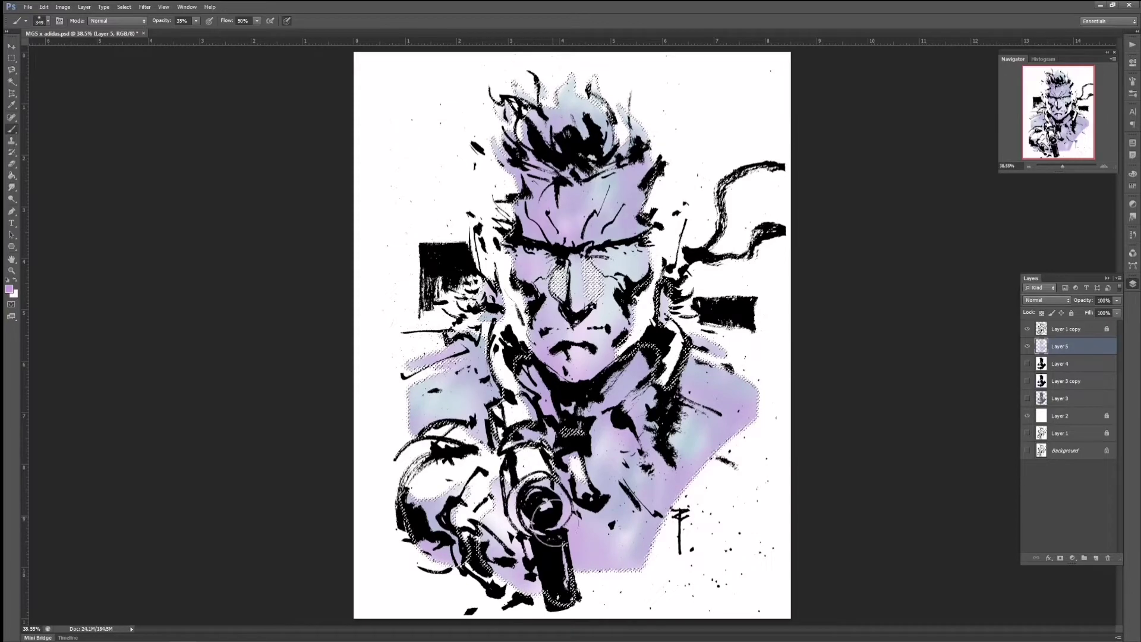
- Add darker purple on the hair and face, and more lavender on shoulders, collar and hair
{"action": "left_click", "coordinate": [8, 289]}
{"action": "left_click", "coordinate": [663, 176]}
{"action": "mouse_move", "coordinate": [547, 178]}
{"action": "left_mouse_down"}
{"action": "mouse_move", "coordinate": [571, 214]}
{"action": "mouse_move", "coordinate": [579, 163]}
{"action": "left_mouse_up"}
{"action": "left_click_drag", "start_coordinate": [471, 345], "coordinate": [468, 425]}
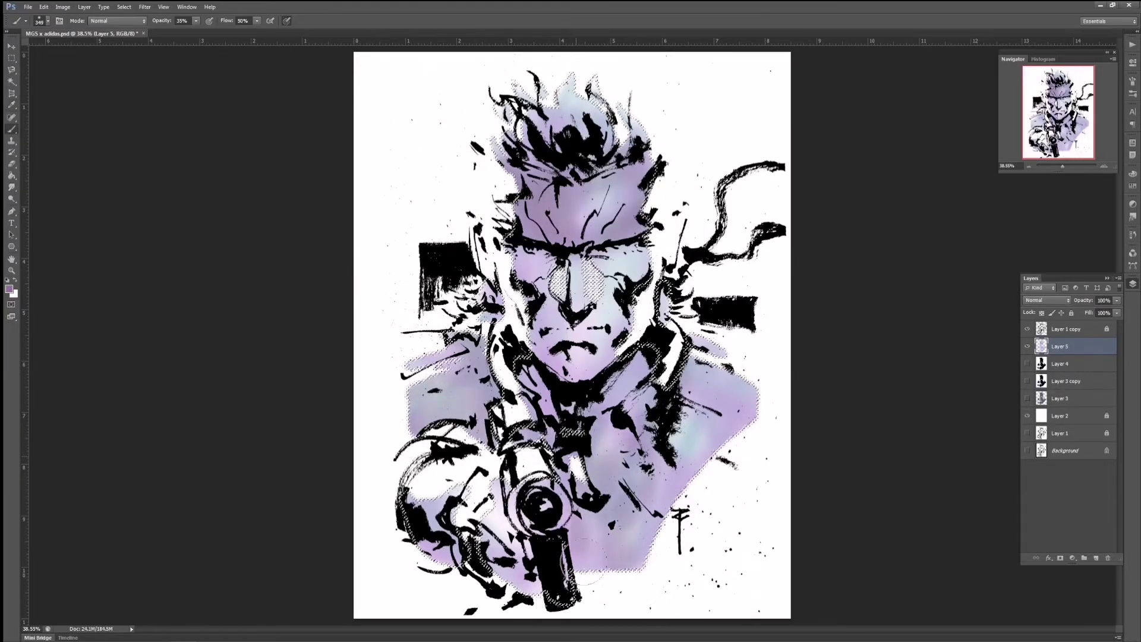
{"action": "left_click_drag", "start_coordinate": [612, 410], "coordinate": [618, 487]}
{"action": "mouse_move", "coordinate": [713, 487]}
{"action": "left_mouse_down"}
{"action": "mouse_move", "coordinate": [684, 369]}
{"action": "mouse_move", "coordinate": [607, 345]}
{"action": "left_mouse_up"}
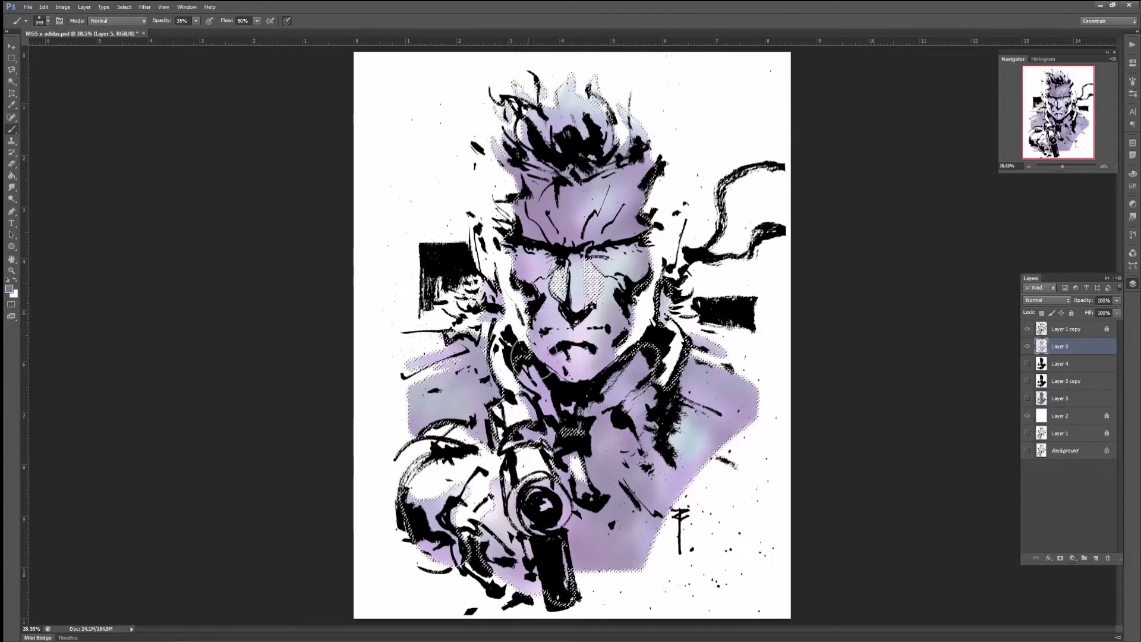
{"action": "left_click_drag", "start_coordinate": [416, 369], "coordinate": [487, 439]}
{"action": "left_click_drag", "start_coordinate": [410, 357], "coordinate": [493, 351]}
{"action": "left_click_drag", "start_coordinate": [725, 410], "coordinate": [624, 333]}
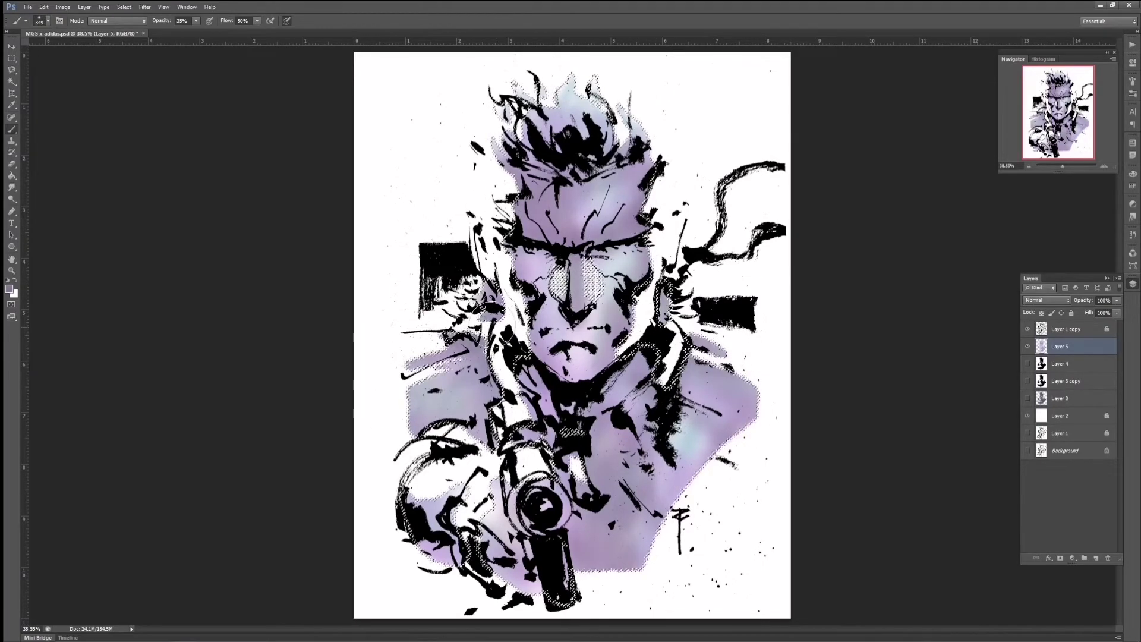
{"action": "left_click_drag", "start_coordinate": [506, 154], "coordinate": [587, 48]}
{"action": "left_click_drag", "start_coordinate": [731, 475], "coordinate": [630, 333]}
- Add lavender around the gun, then deselect and reset colours to black and white
{"action": "left_click_drag", "start_coordinate": [494, 511], "coordinate": [558, 571]}
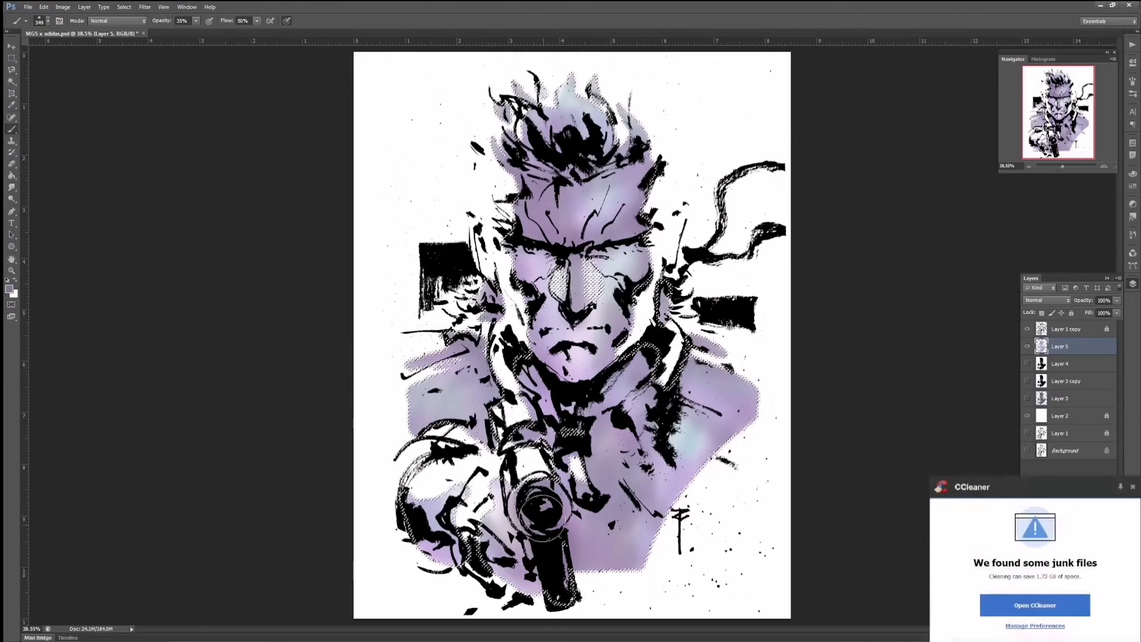
{"action": "left_click_drag", "start_coordinate": [535, 488], "coordinate": [550, 572]}
{"action": "key", "text": "ctrl+d"}
{"action": "key", "text": "d"}
{"action": "key", "text": "w"}
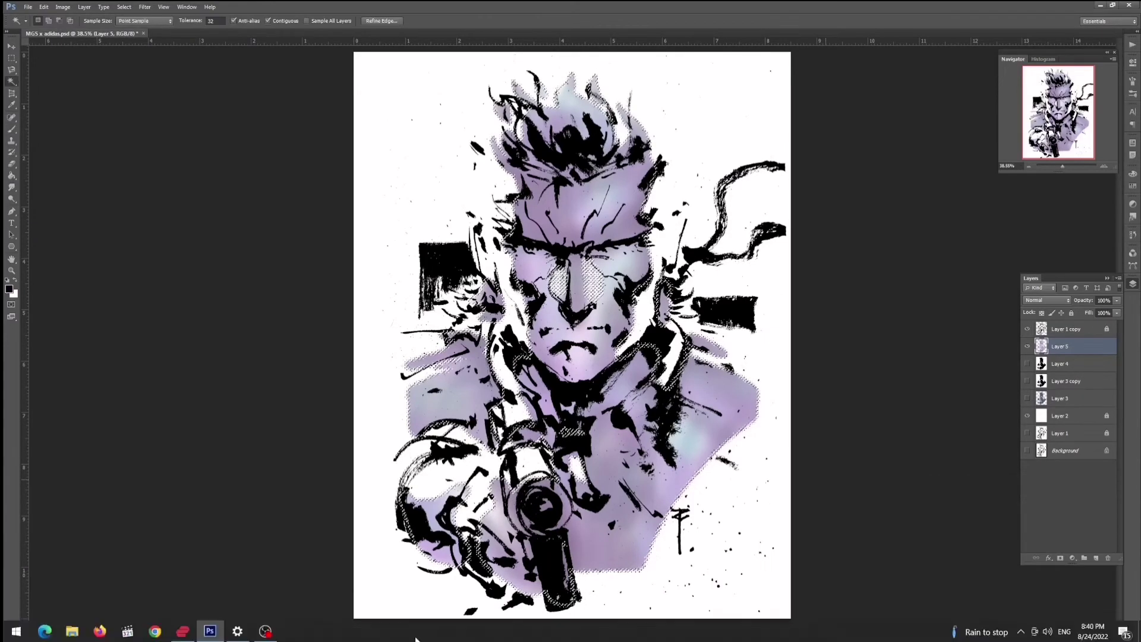
- Choose a new foreground colour, then switch to the Magic Wand tool
{"action": "left_click", "coordinate": [9, 289]}
{"action": "left_click", "coordinate": [575, 230]}
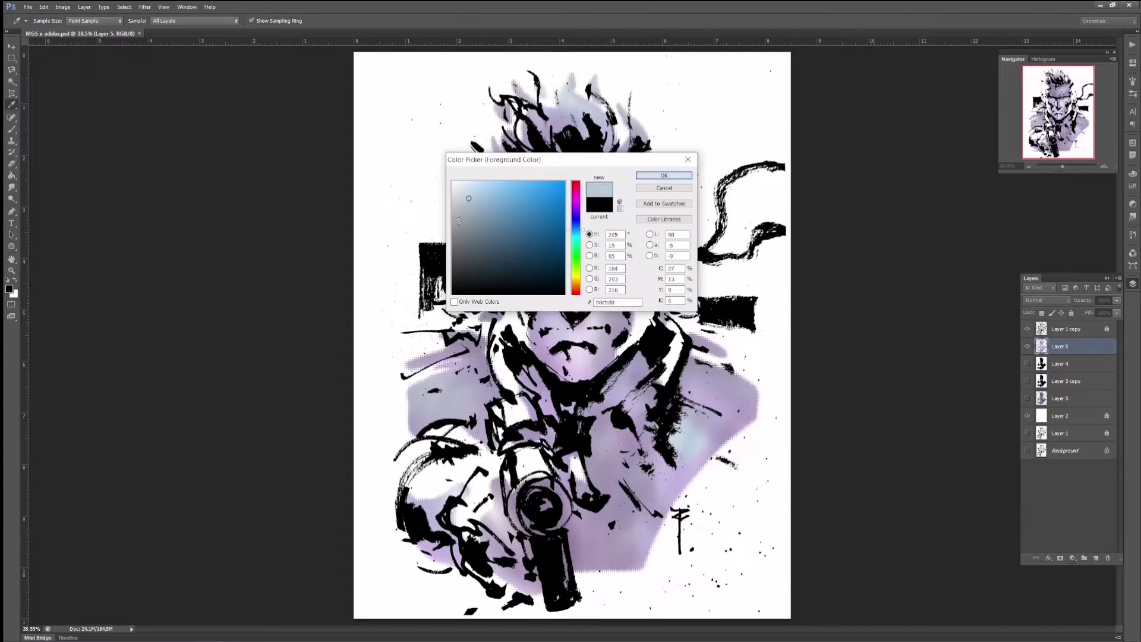
{"action": "left_click", "coordinate": [477, 220]}
{"action": "left_click", "coordinate": [575, 276]}
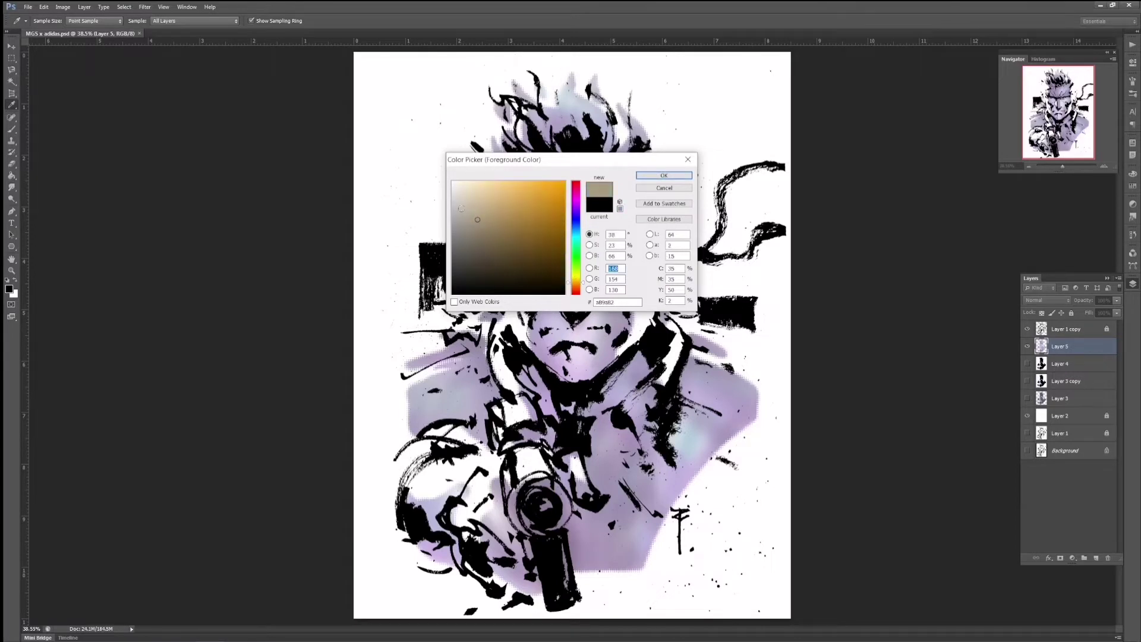
{"action": "key", "text": "Return"}
{"action": "key", "text": "b"}
{"action": "right_click", "coordinate": [11, 128]}
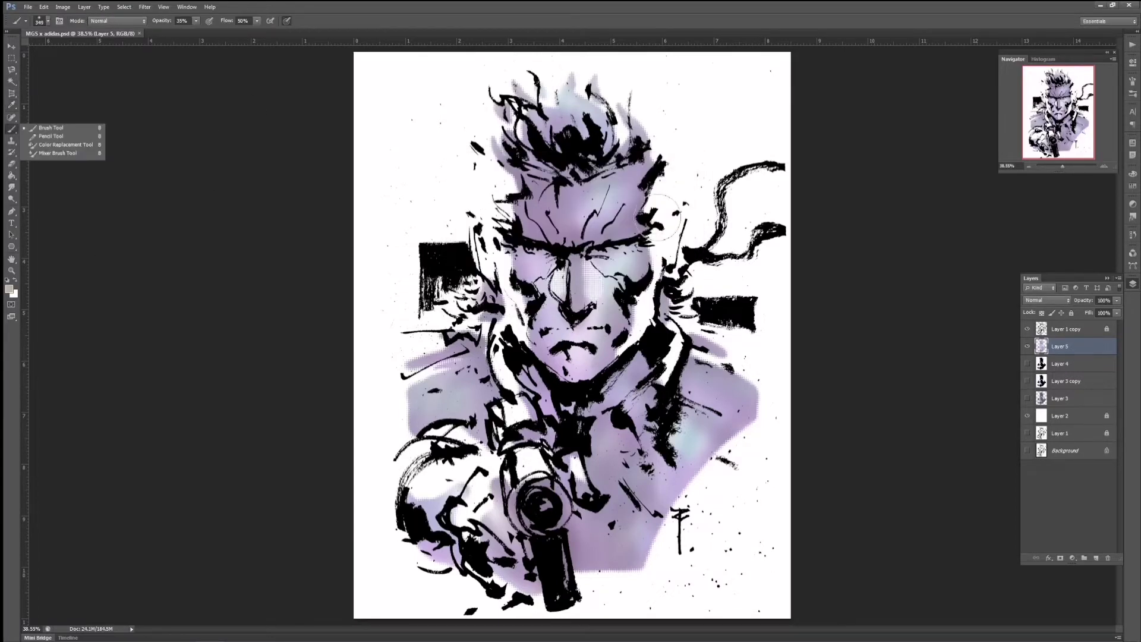
{"action": "left_click", "coordinate": [11, 81]}
- Hide Layer 1 copy and Layer 5, show Layer 4, and load a soft pink foreground
{"action": "left_click", "coordinate": [1027, 329]}
{"action": "left_click", "coordinate": [1027, 346]}
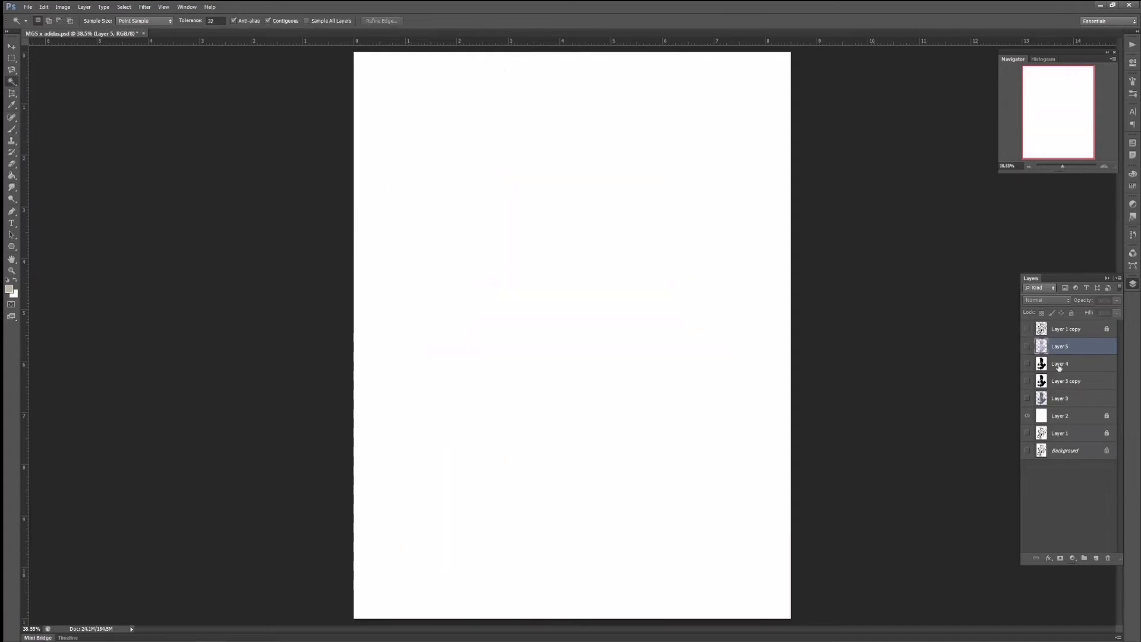
{"action": "left_click", "coordinate": [1064, 363]}
{"action": "left_click", "coordinate": [1027, 363]}
{"action": "left_click", "coordinate": [123, 7]}
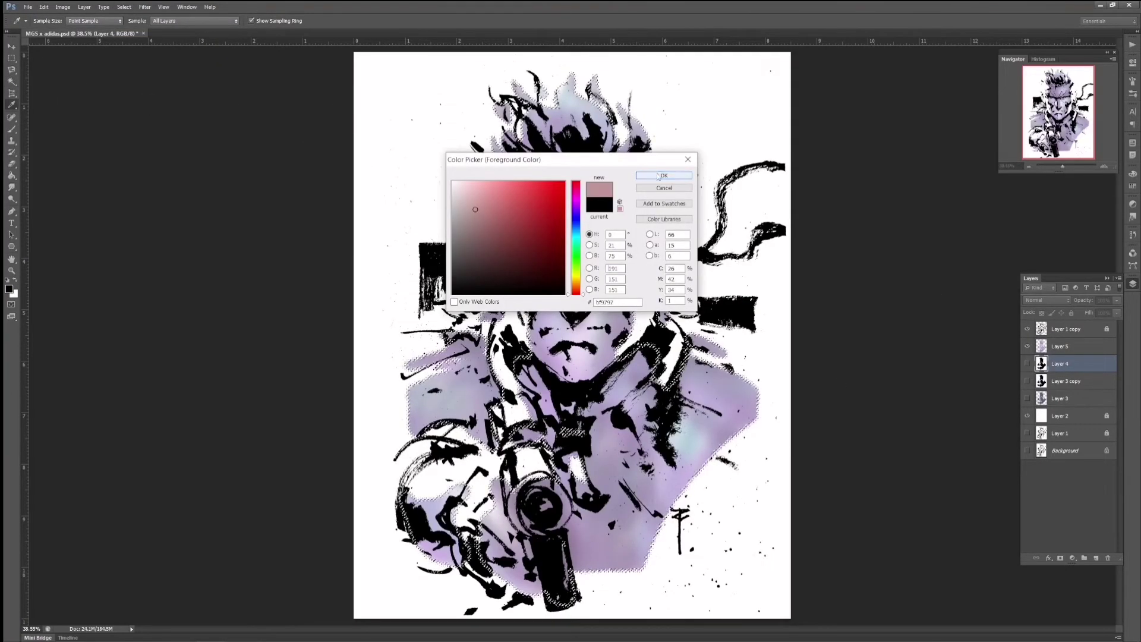
{"action": "left_click", "coordinate": [664, 175]}
{"action": "left_click", "coordinate": [1059, 346]}
- Brush pink tint over the chin, neck and around the mouth on Layer 5
{"action": "key", "text": "b"}
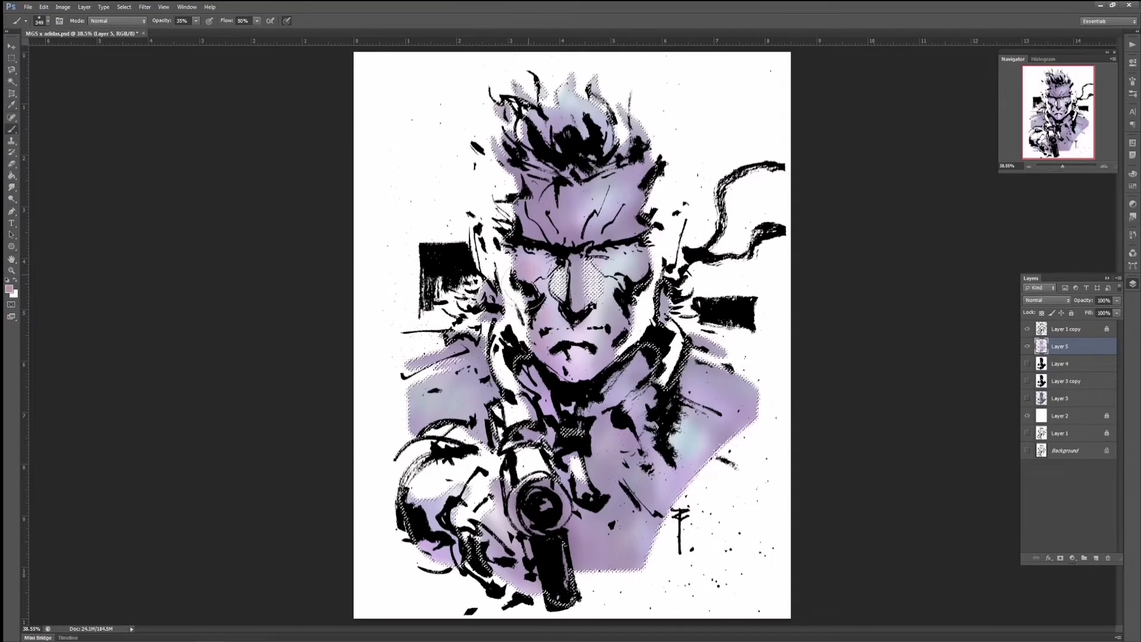
{"action": "left_click_drag", "start_coordinate": [594, 357], "coordinate": [637, 294]}
{"action": "left_click_drag", "start_coordinate": [542, 243], "coordinate": [548, 351]}
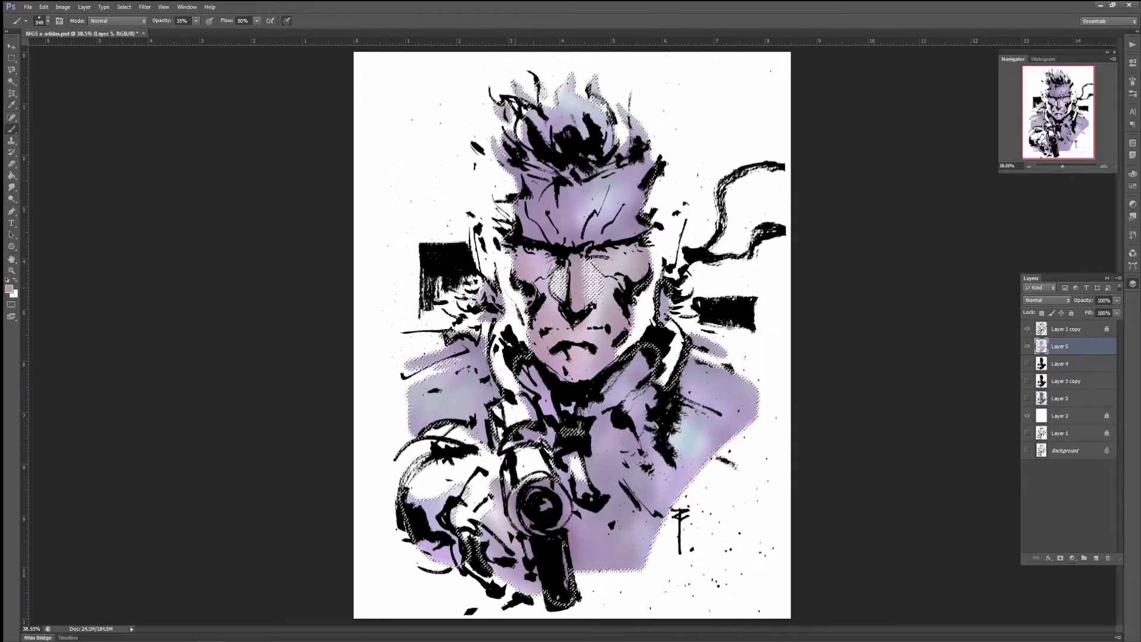
{"action": "left_click_drag", "start_coordinate": [627, 270], "coordinate": [558, 360]}
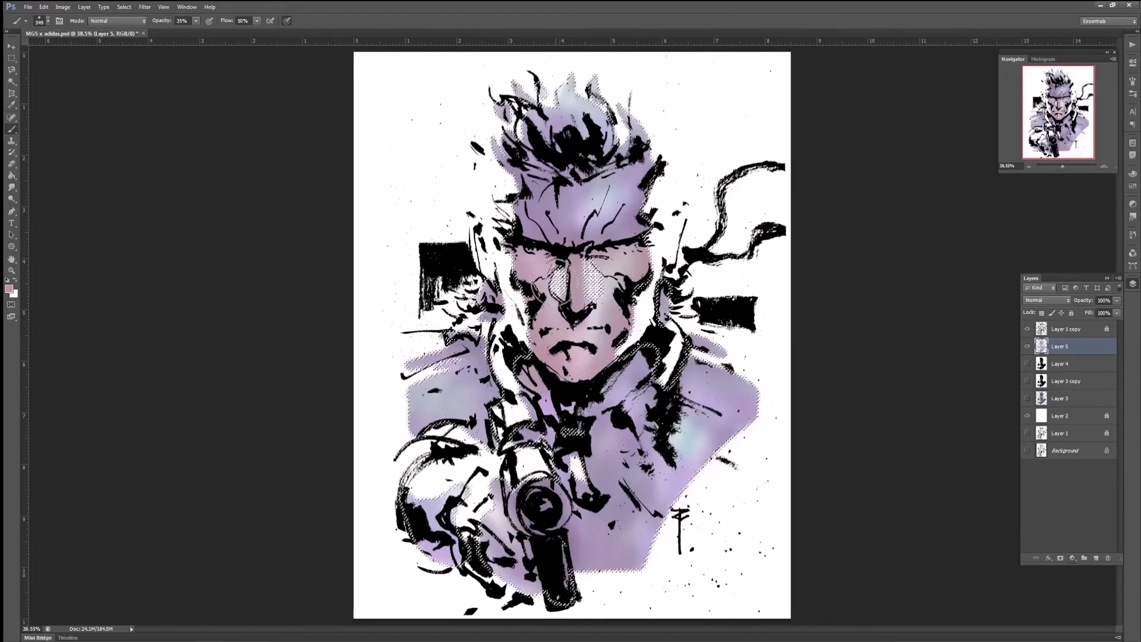
- Set a light, nearly white foreground colour and return to the brush
{"action": "left_click", "coordinate": [9, 289]}
{"action": "left_click", "coordinate": [470, 184]}
{"action": "left_click", "coordinate": [657, 173]}
{"action": "left_click", "coordinate": [48, 21]}
{"action": "key", "text": "Return"}
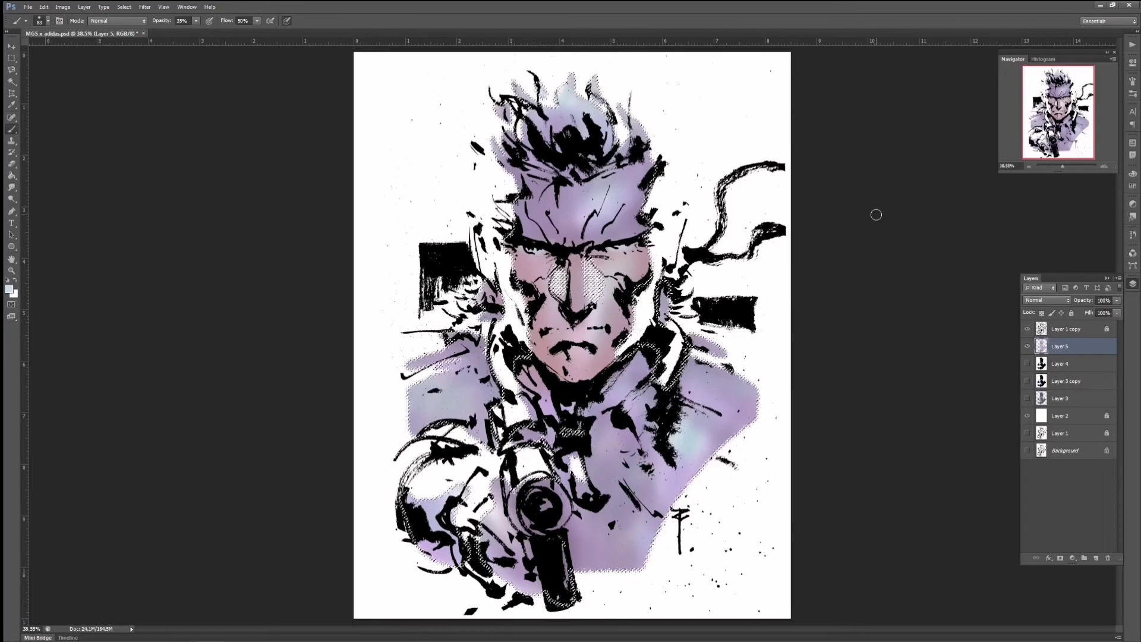
{"action": "key", "text": "m"}
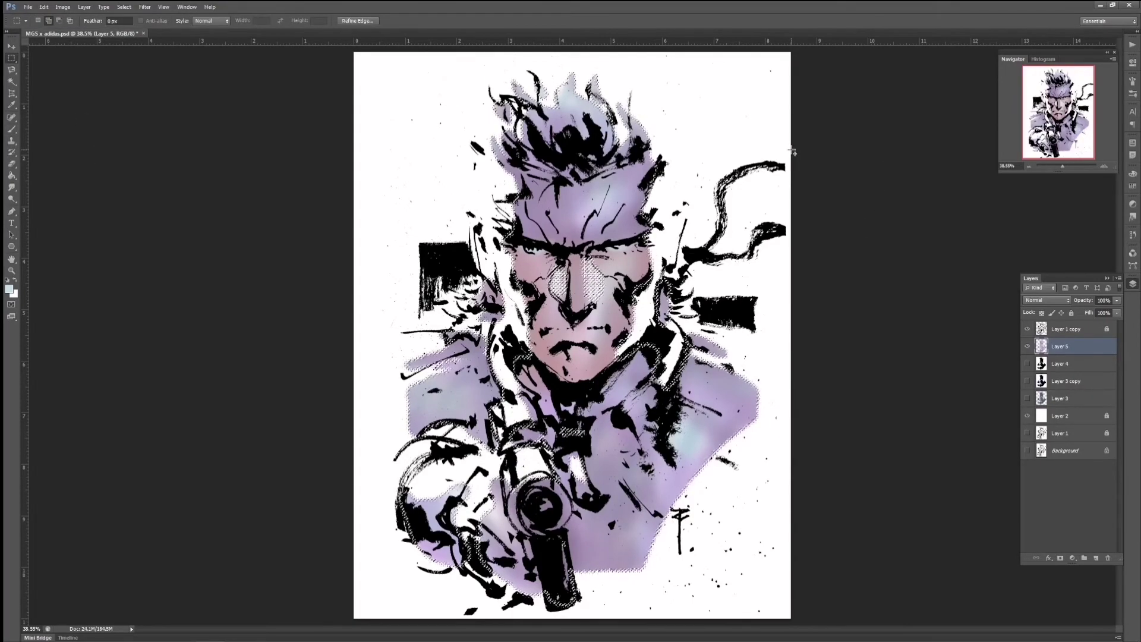
{"action": "key", "text": "b"}
- Load a pale lavender foreground colour, enlarge the brush to 139 px, and clear the selection
{"action": "left_click", "coordinate": [9, 289]}
{"action": "left_click", "coordinate": [476, 196]}
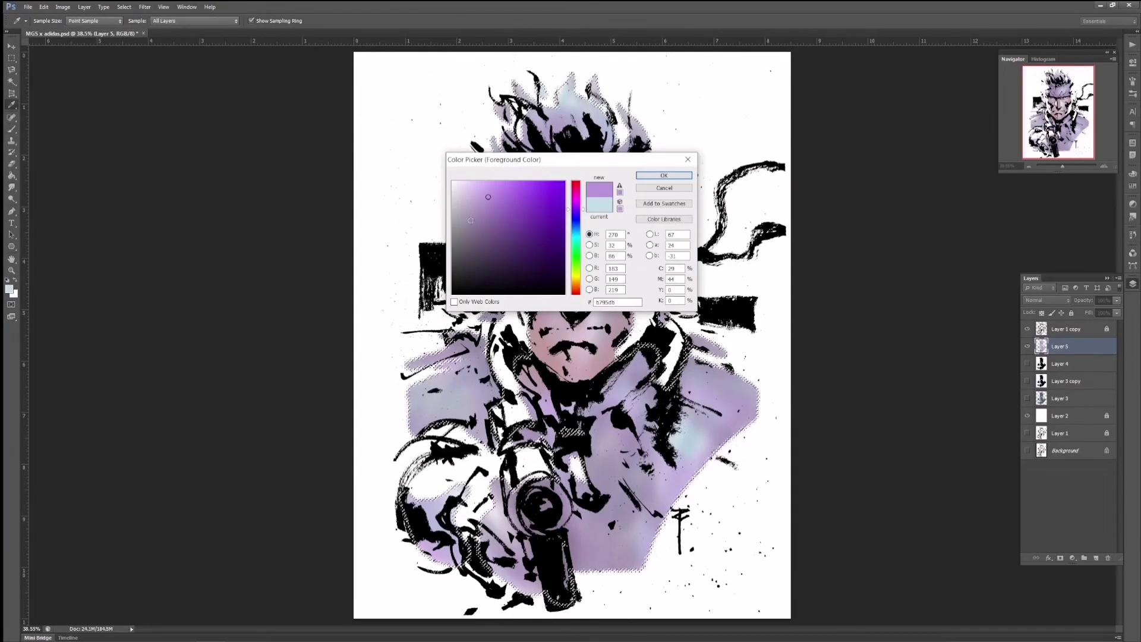
{"action": "left_click", "coordinate": [657, 173]}
{"action": "right_click", "coordinate": [30, 111]}
{"action": "type", "text": "100"}
{"action": "key", "text": "Return"}
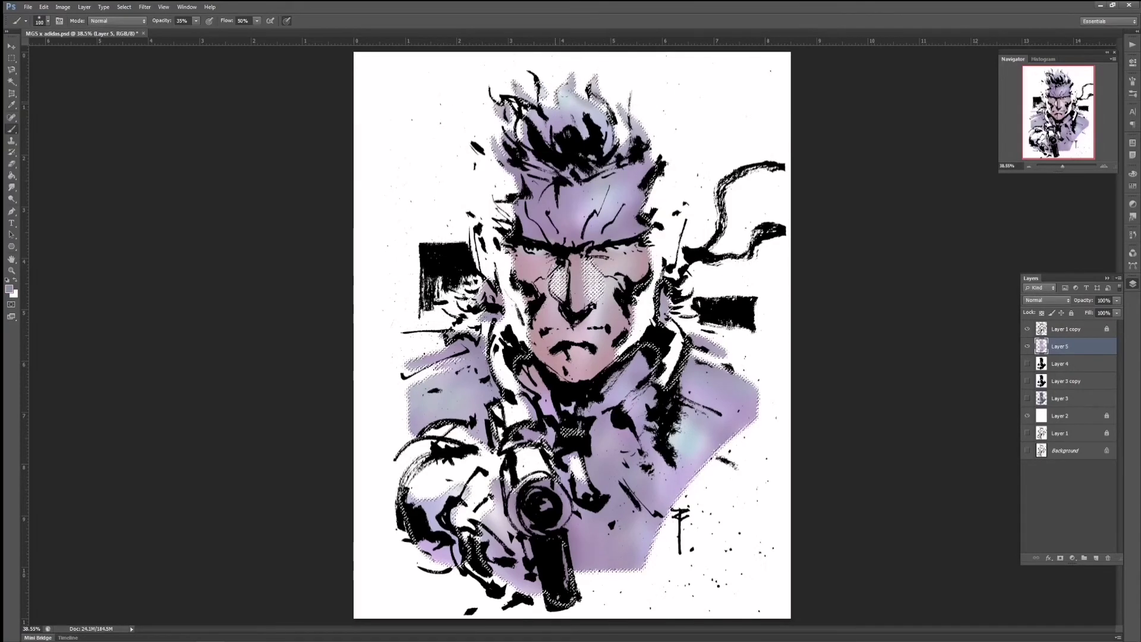
{"action": "left_click", "coordinate": [48, 21]}
{"action": "left_click_drag", "start_coordinate": [65, 39], "coordinate": [74, 39]}
{"action": "key", "text": "Return"}
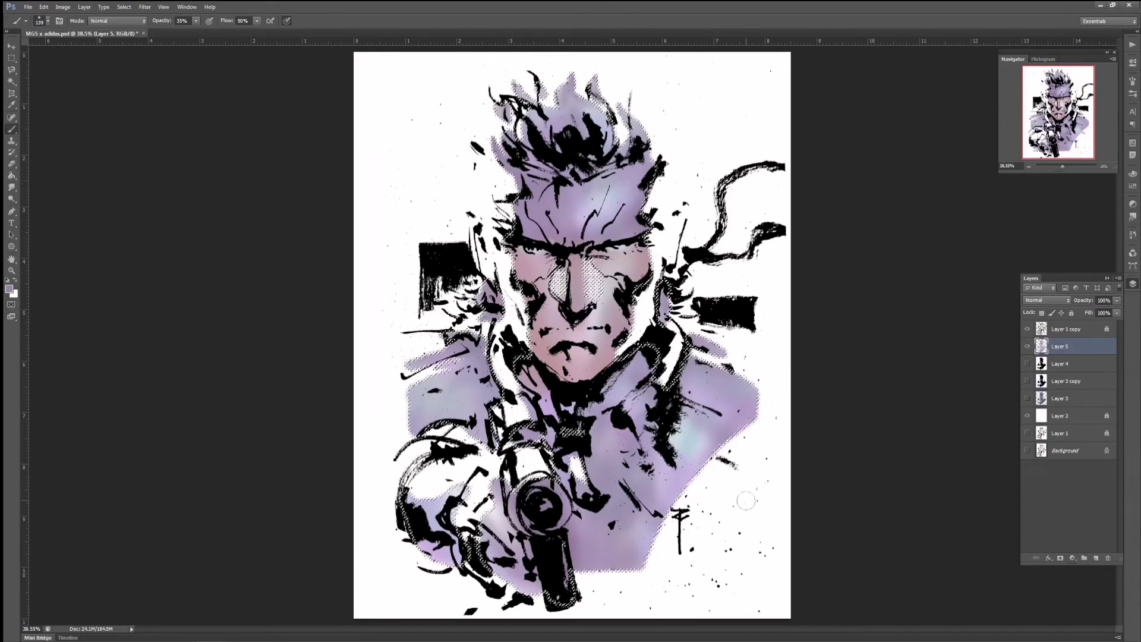
{"action": "key", "text": "m"}
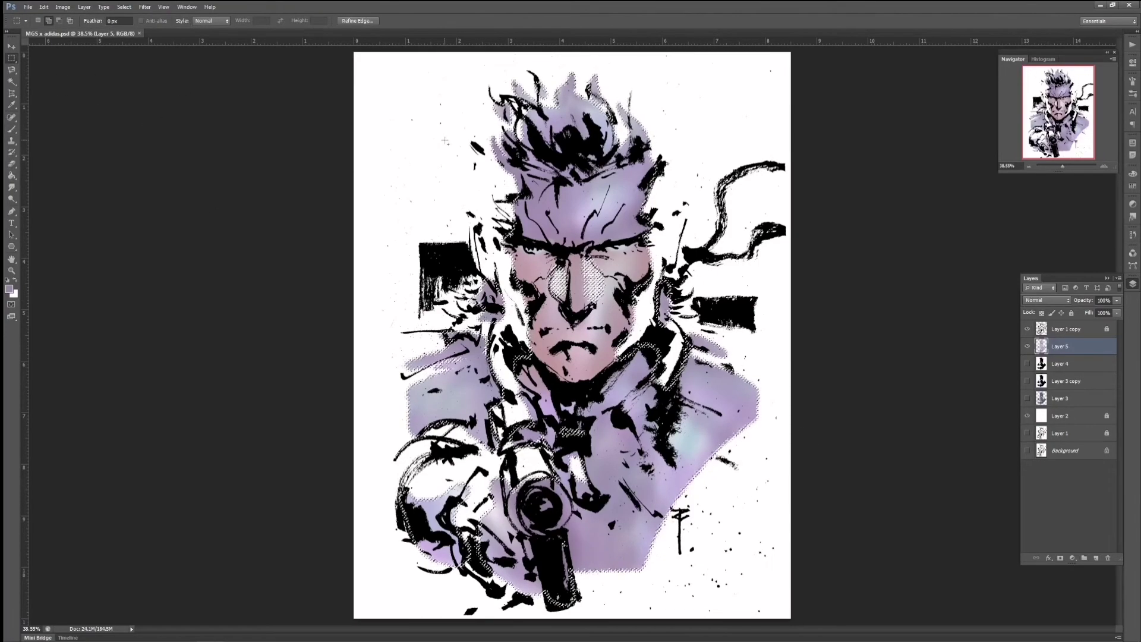
{"action": "key", "text": "ctrl+d"}
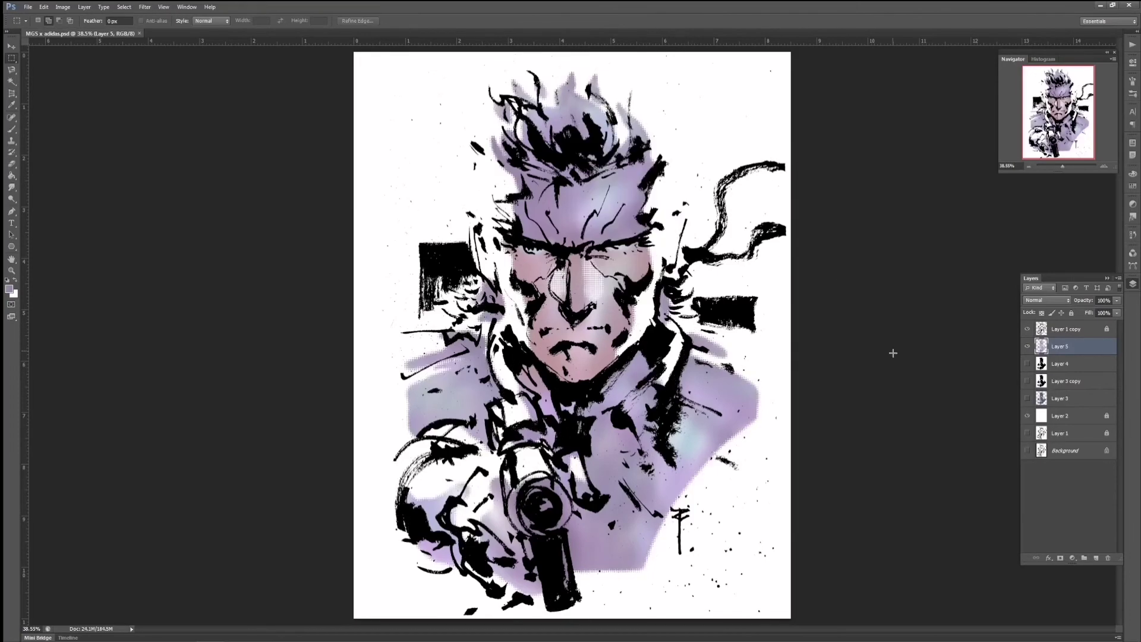
- Add a new Layer 6 and pick a strong red foreground colour
{"action": "left_click", "coordinate": [1079, 330]}
{"action": "key", "text": "ctrl+shift+alt+n"}
{"action": "left_click", "coordinate": [9, 289]}
{"action": "left_click", "coordinate": [577, 193]}
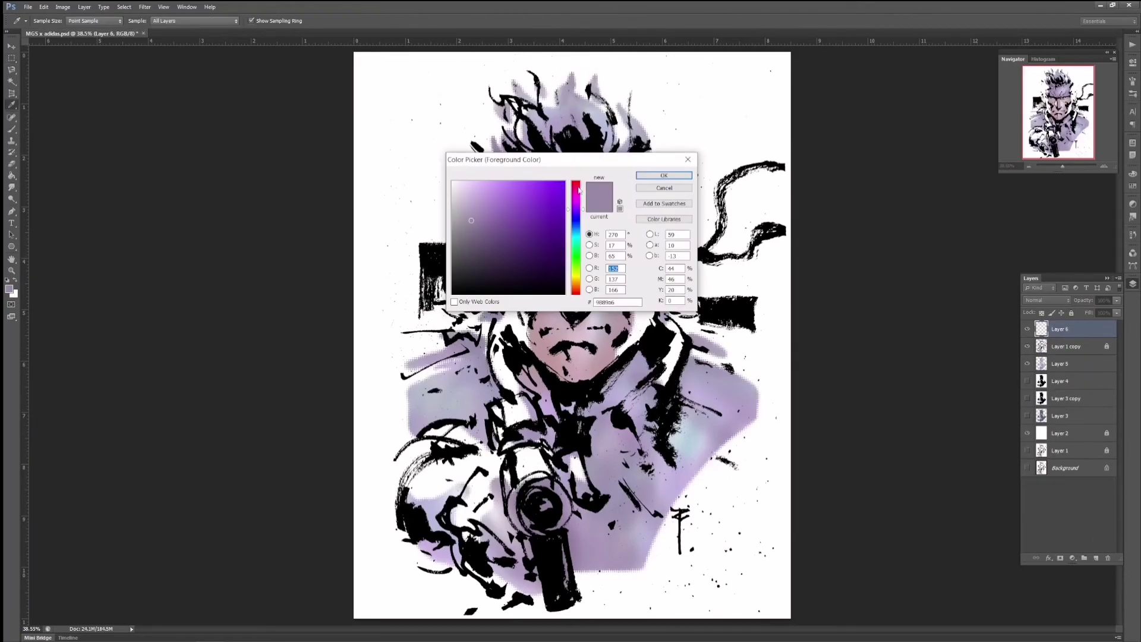
{"action": "left_click", "coordinate": [565, 221]}
{"action": "key", "text": "Return"}
- Set the brush to Color Dodge at 10% opacity and Layer 6 to Color Dodge blending
{"action": "left_click", "coordinate": [17, 129]}
{"action": "left_click", "coordinate": [189, 20]}
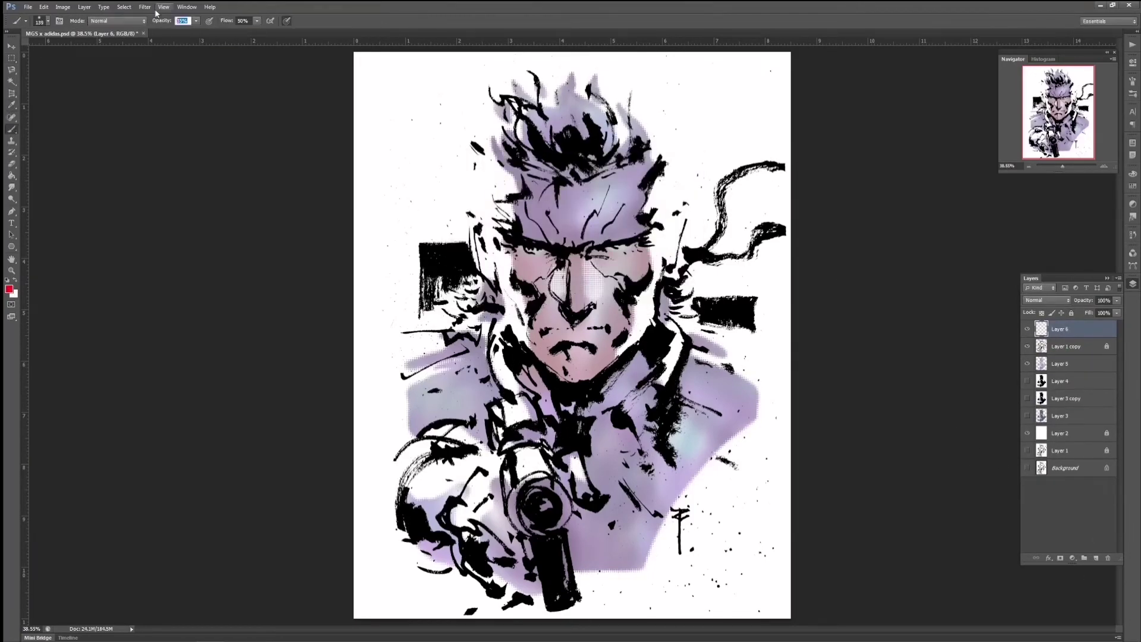
{"action": "left_click", "coordinate": [117, 21]}
{"action": "left_click", "coordinate": [119, 127]}
{"action": "left_click", "coordinate": [1047, 300]}
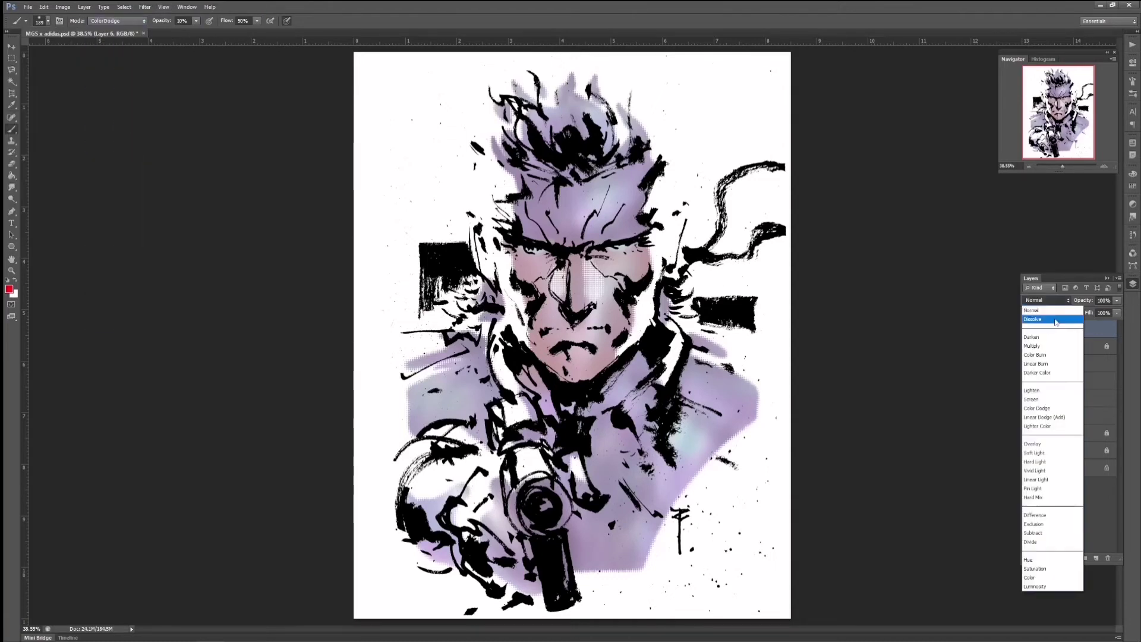
{"action": "left_click", "coordinate": [1056, 395]}
{"action": "left_click", "coordinate": [48, 21]}
{"action": "key", "text": "Return"}
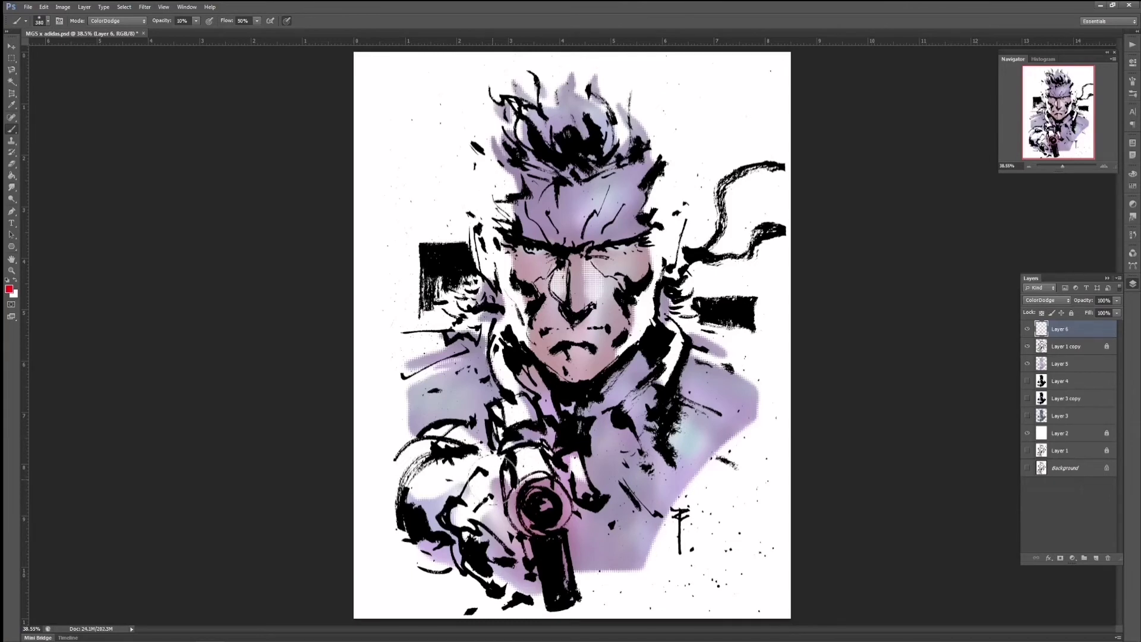
- Paint red glow over the left hand, gun muzzle and left shoulder, then save the document
{"action": "key", "text": "ctrl+minus"}
{"action": "left_click", "coordinate": [48, 21]}
{"action": "key", "text": "Return"}
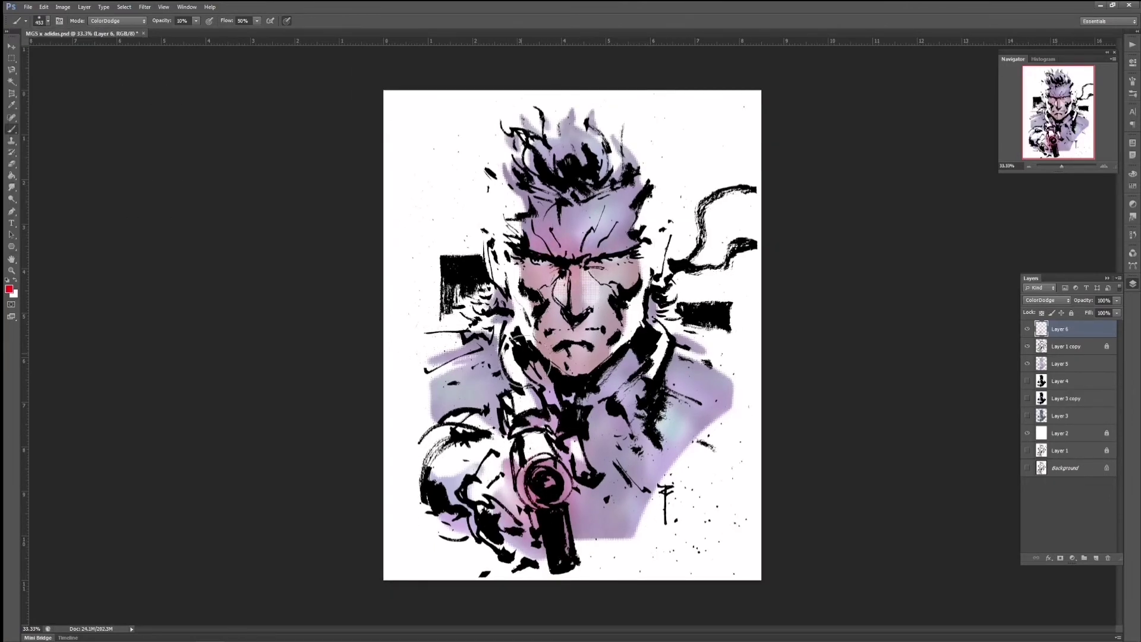
{"action": "left_click_drag", "start_coordinate": [470, 434], "coordinate": [457, 493]}
{"action": "left_click", "coordinate": [558, 457]}
{"action": "scroll", "coordinate": [573, 336], "scroll_direction": "up", "scroll_amount": 2}
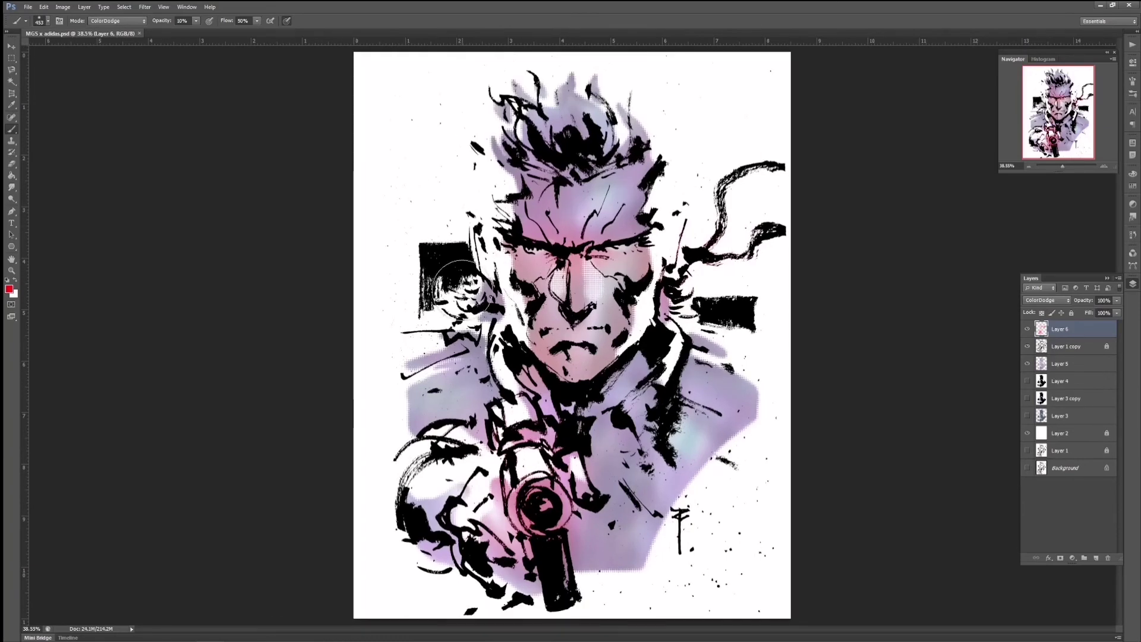
{"action": "left_click_drag", "start_coordinate": [460, 286], "coordinate": [477, 236]}
{"action": "key", "text": "ctrl+s"}
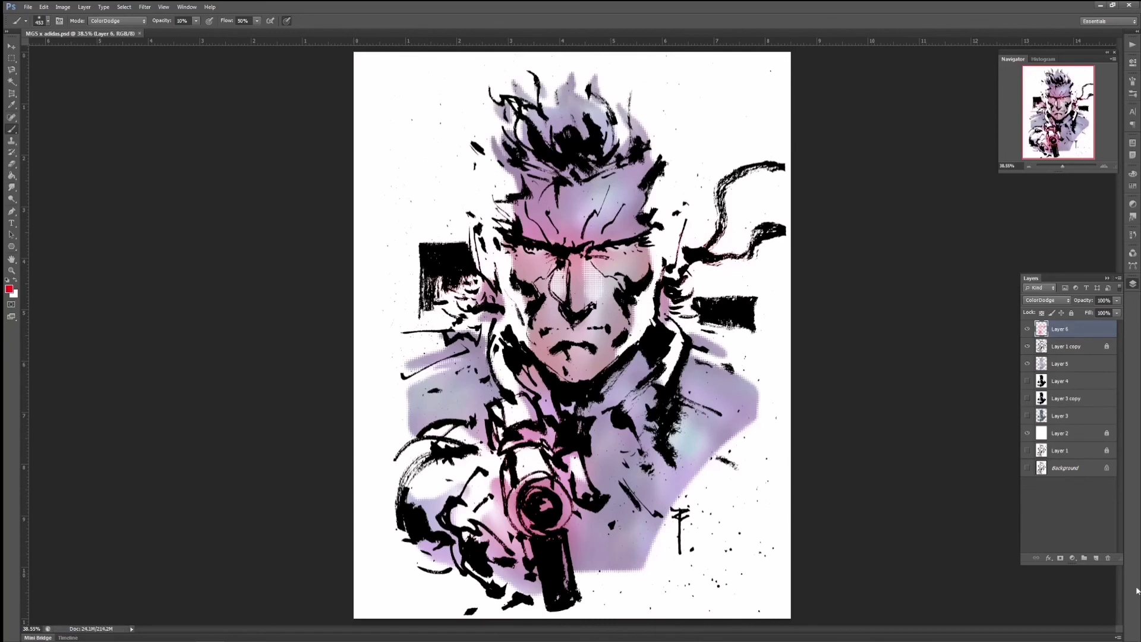